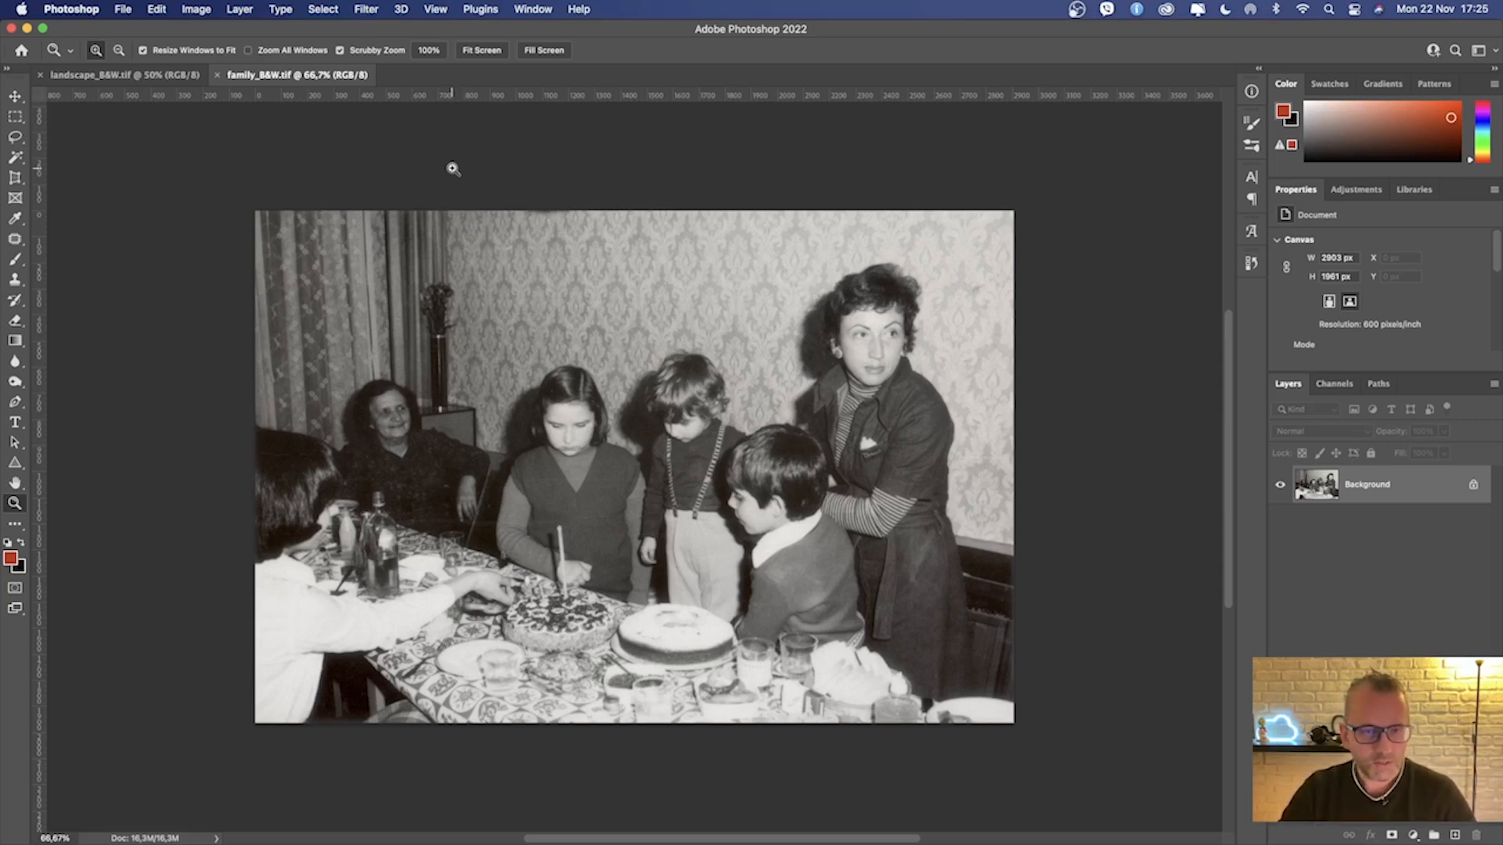
Step: Open Neural Filters for the family photo and download the Colorize filter
{"action": "left_click", "coordinate": [15, 96]}
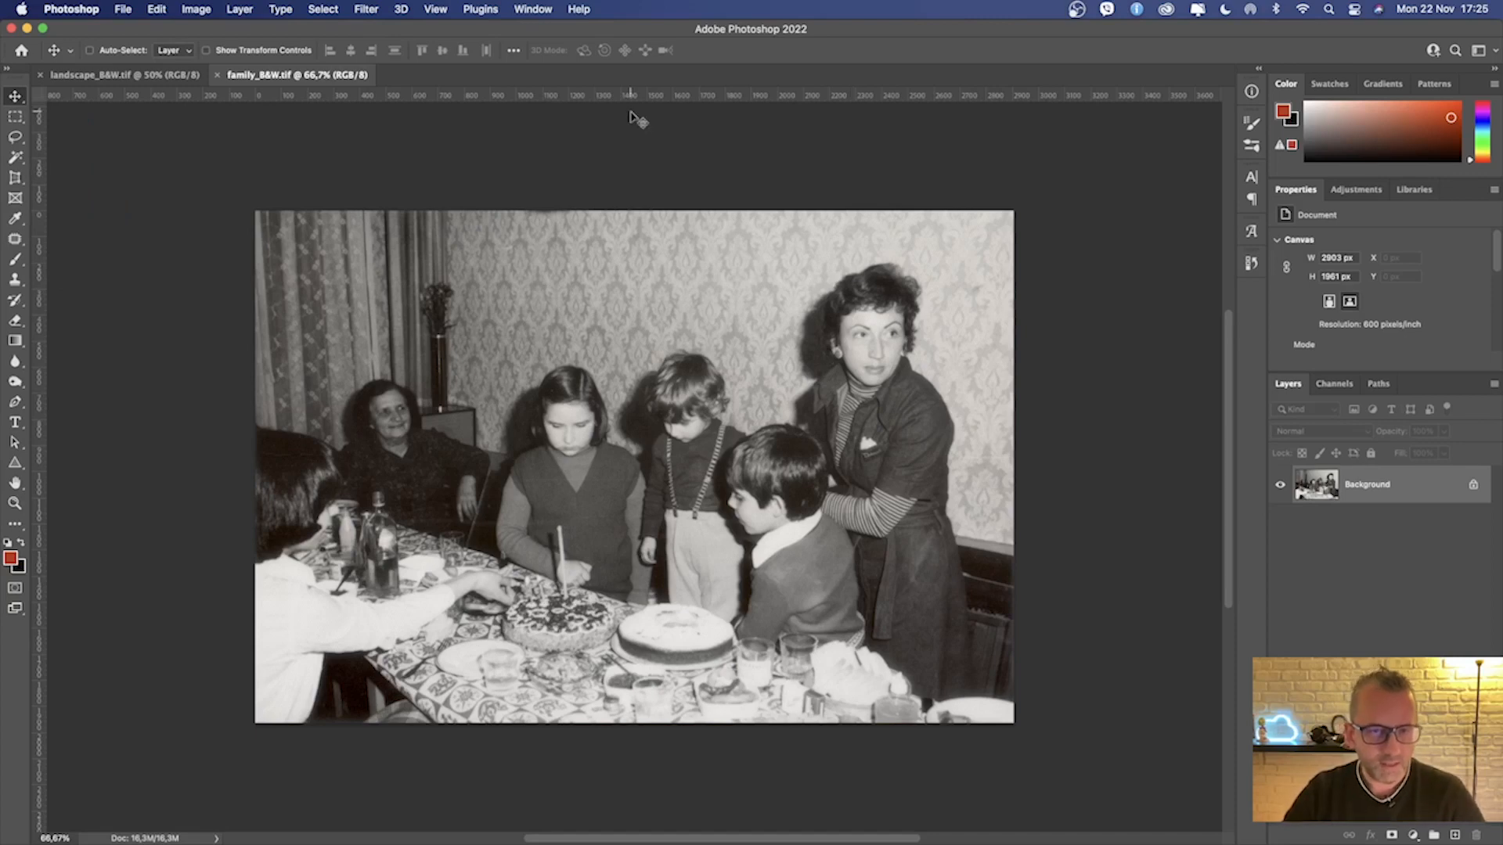
{"action": "left_click", "coordinate": [366, 11]}
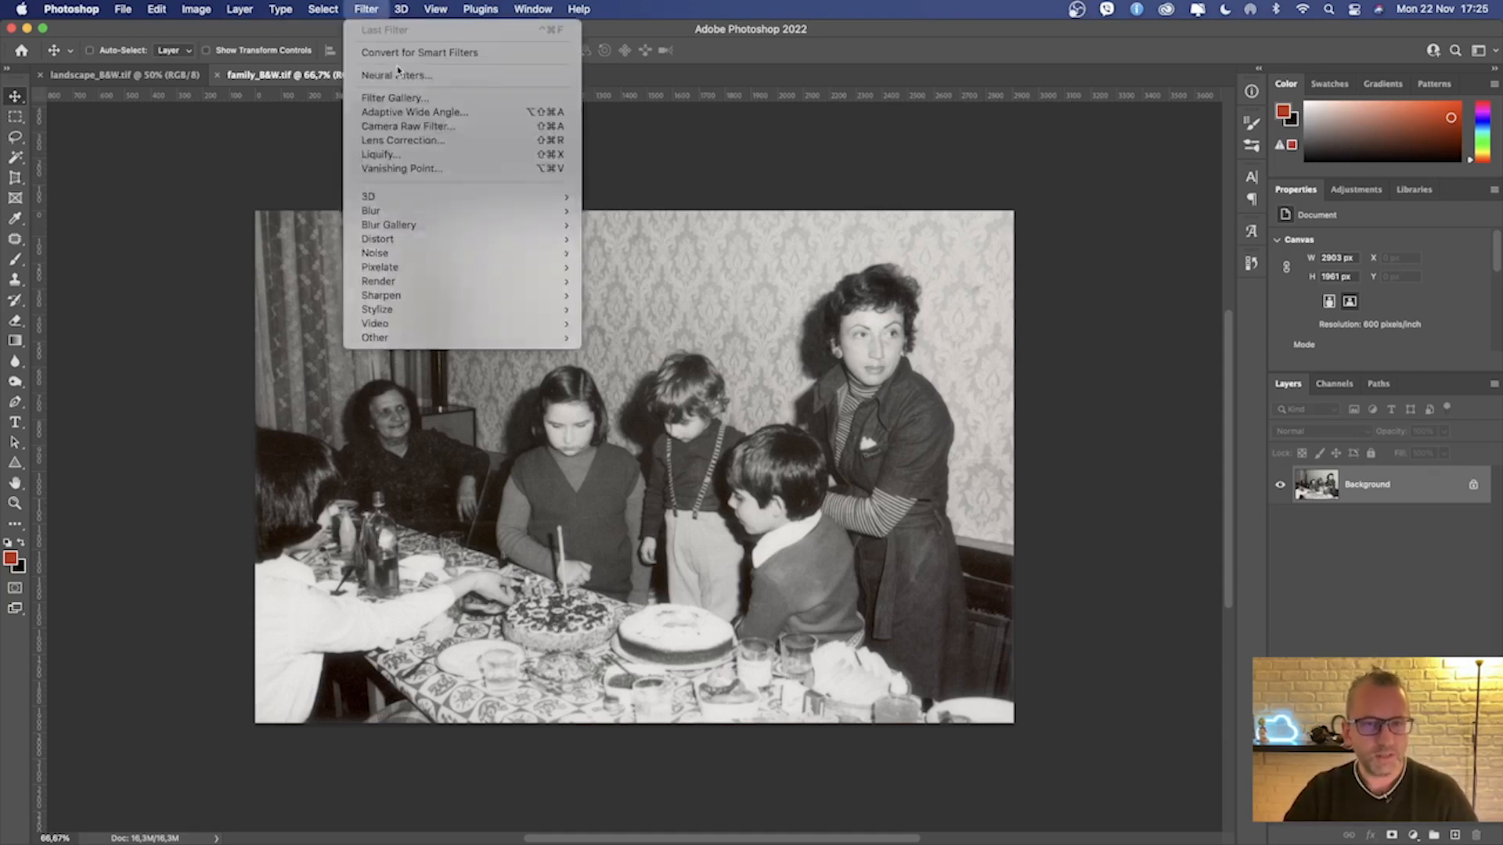
{"action": "left_click", "coordinate": [437, 76]}
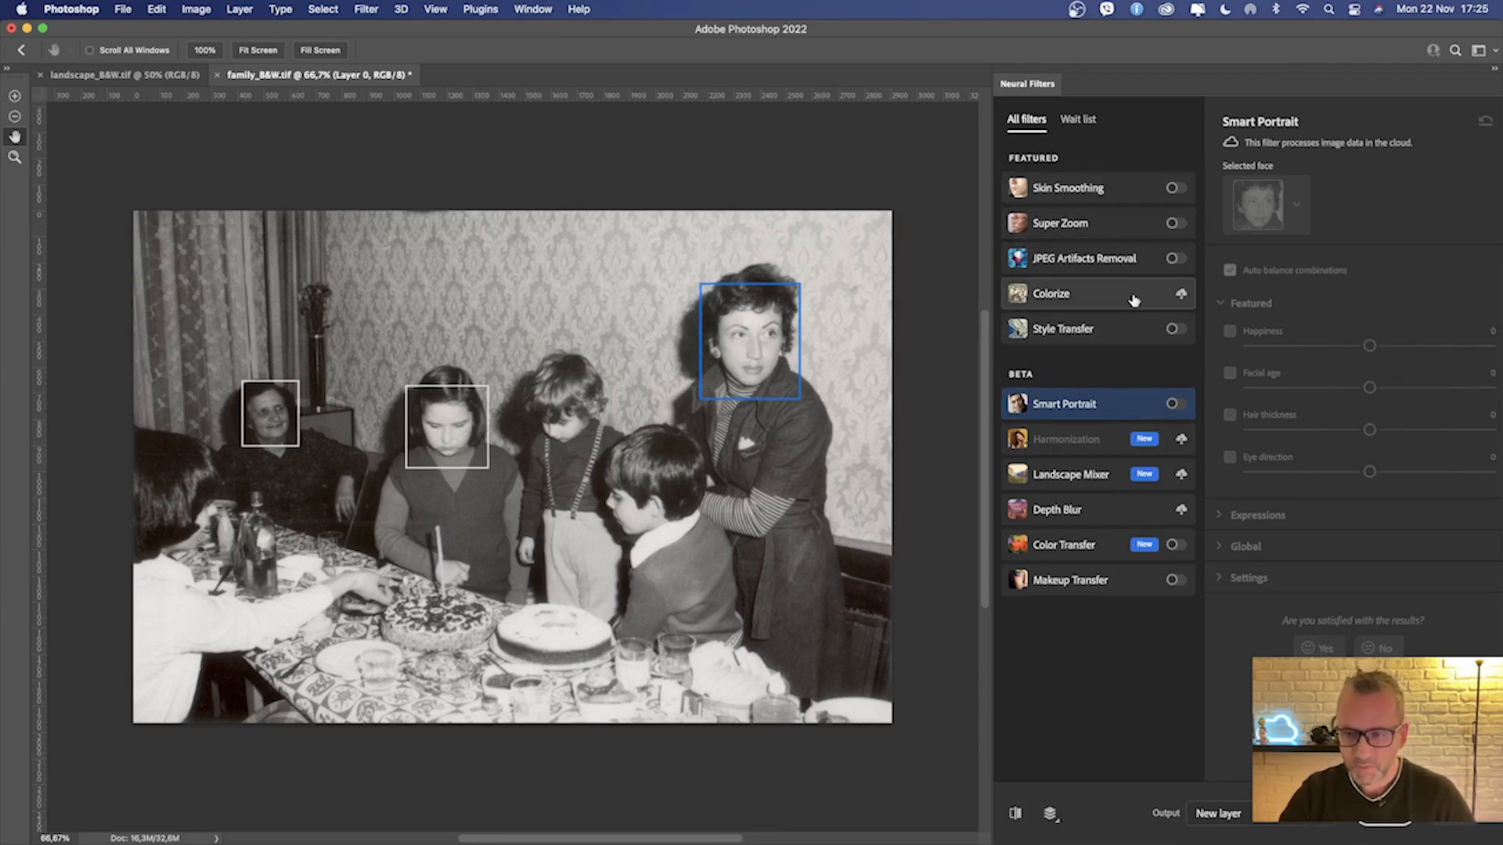
{"action": "left_click", "coordinate": [1181, 295]}
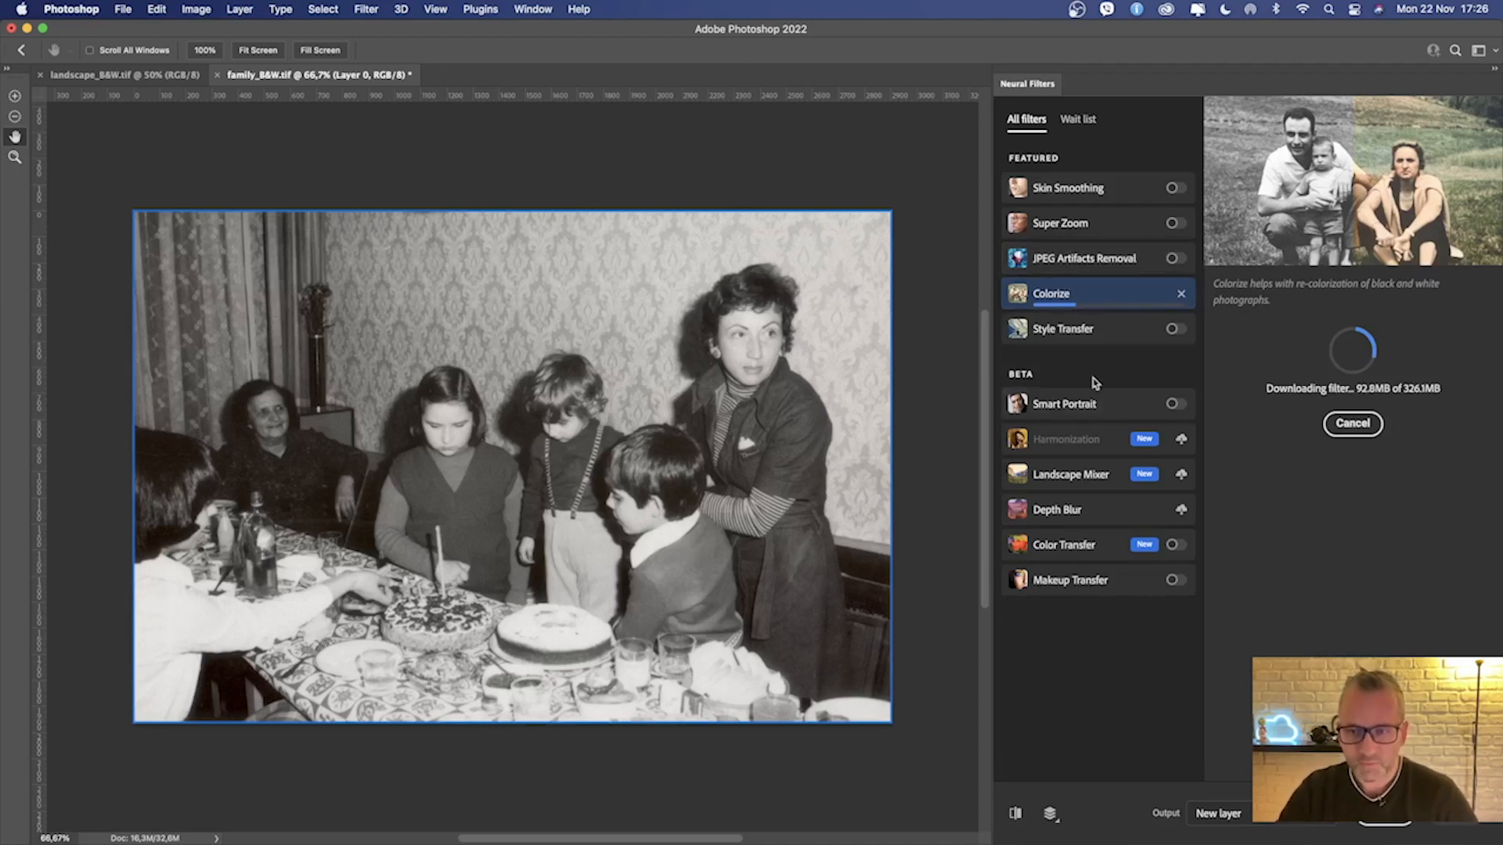
Step: Examine the Style Transfer, Smart Portrait, Landscape Mixer, Depth Blur, Color Transfer and Makeup Transfer filters while Colorize downloads
{"action": "left_click", "coordinate": [1131, 335]}
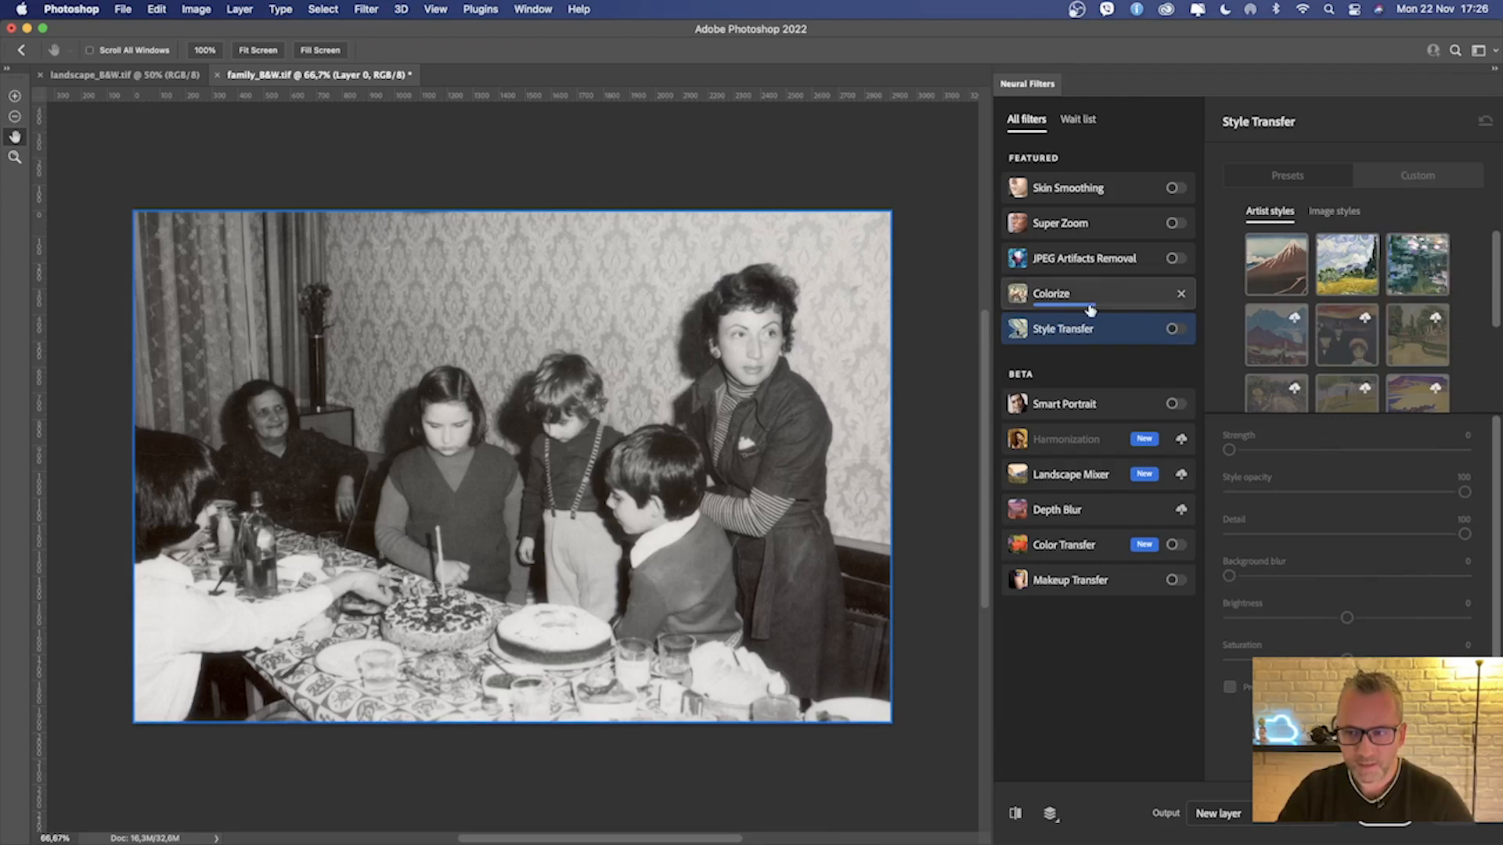
{"action": "left_click", "coordinate": [1104, 404]}
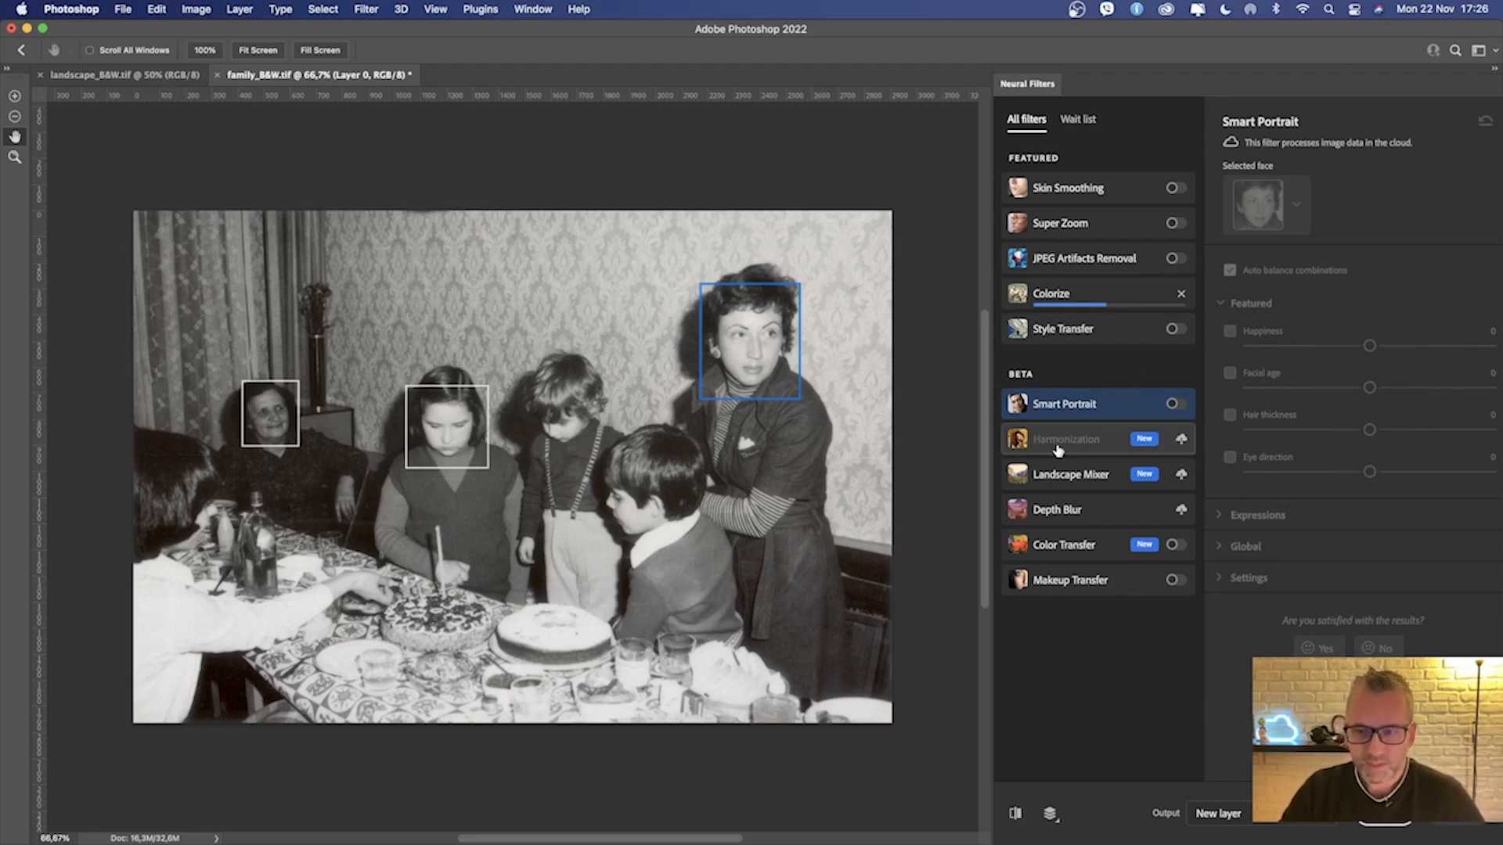
{"action": "mouse_move", "coordinate": [1082, 452]}
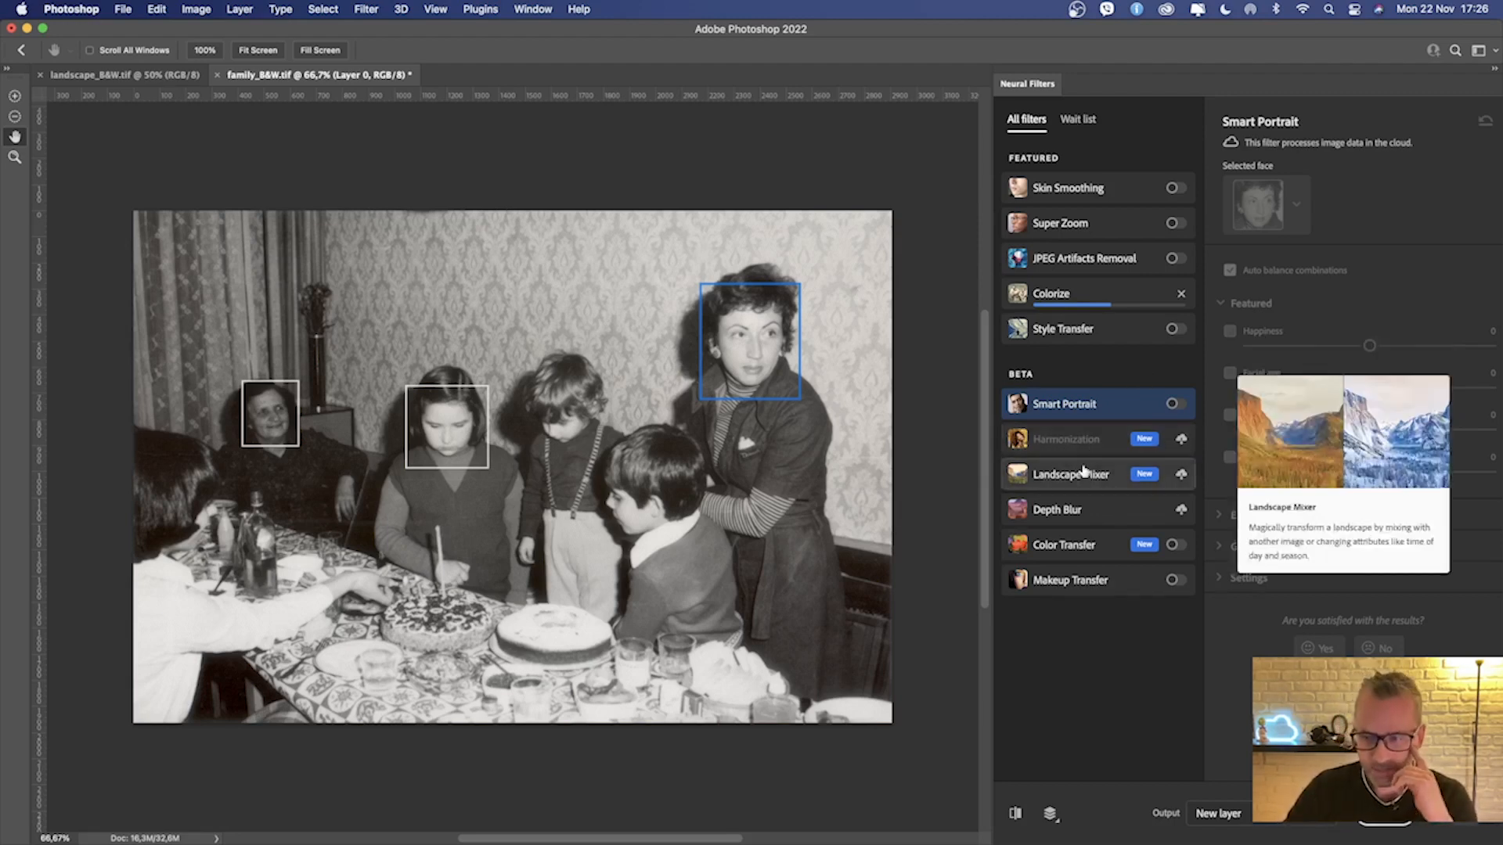
{"action": "left_click", "coordinate": [1088, 472]}
{"action": "left_click", "coordinate": [1080, 510]}
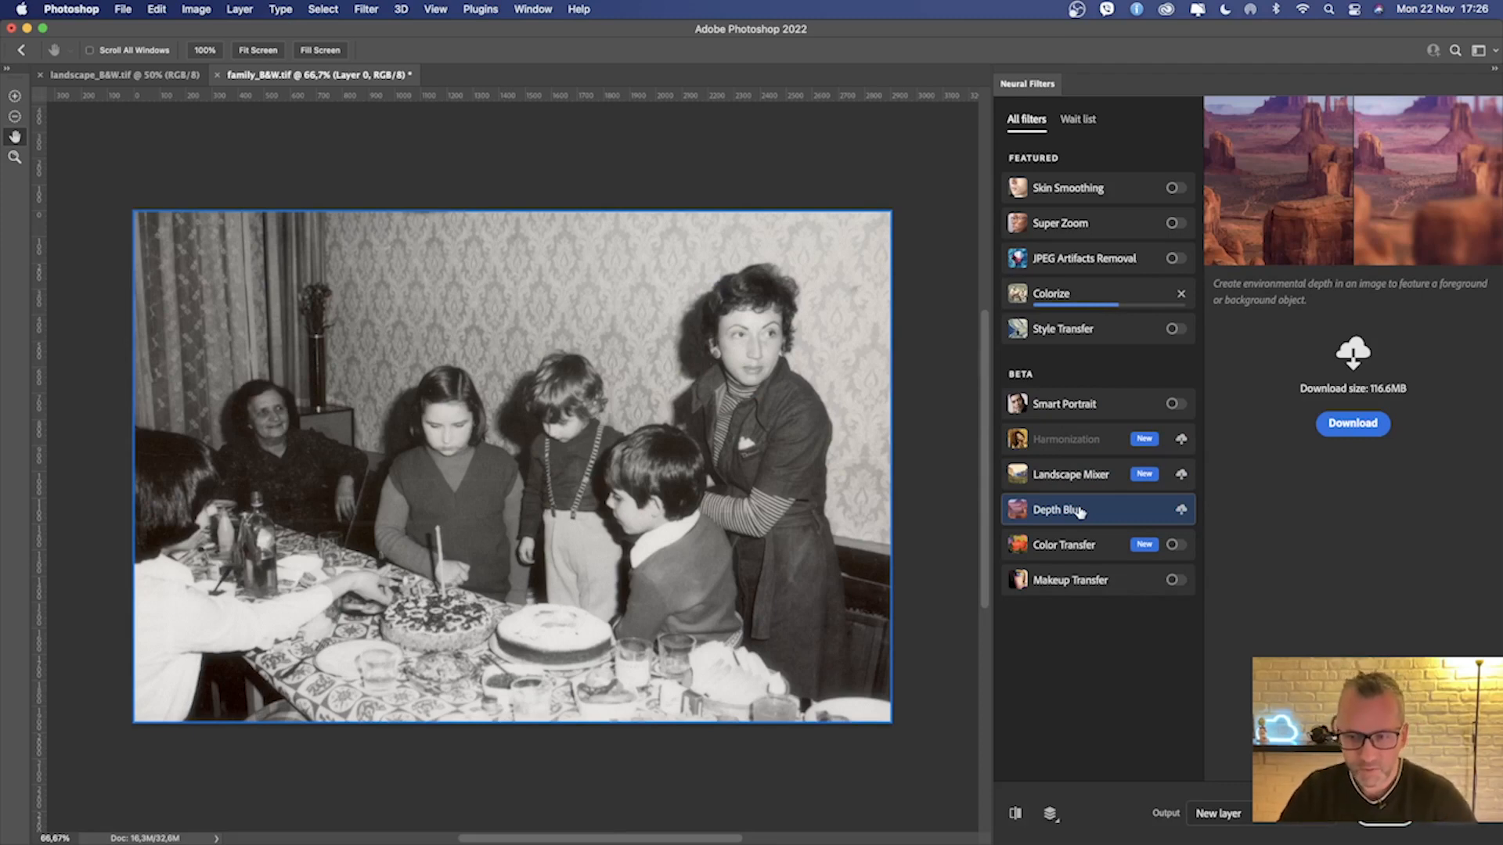
{"action": "scroll", "coordinate": [1080, 540], "scroll_direction": "up", "scroll_amount": 1}
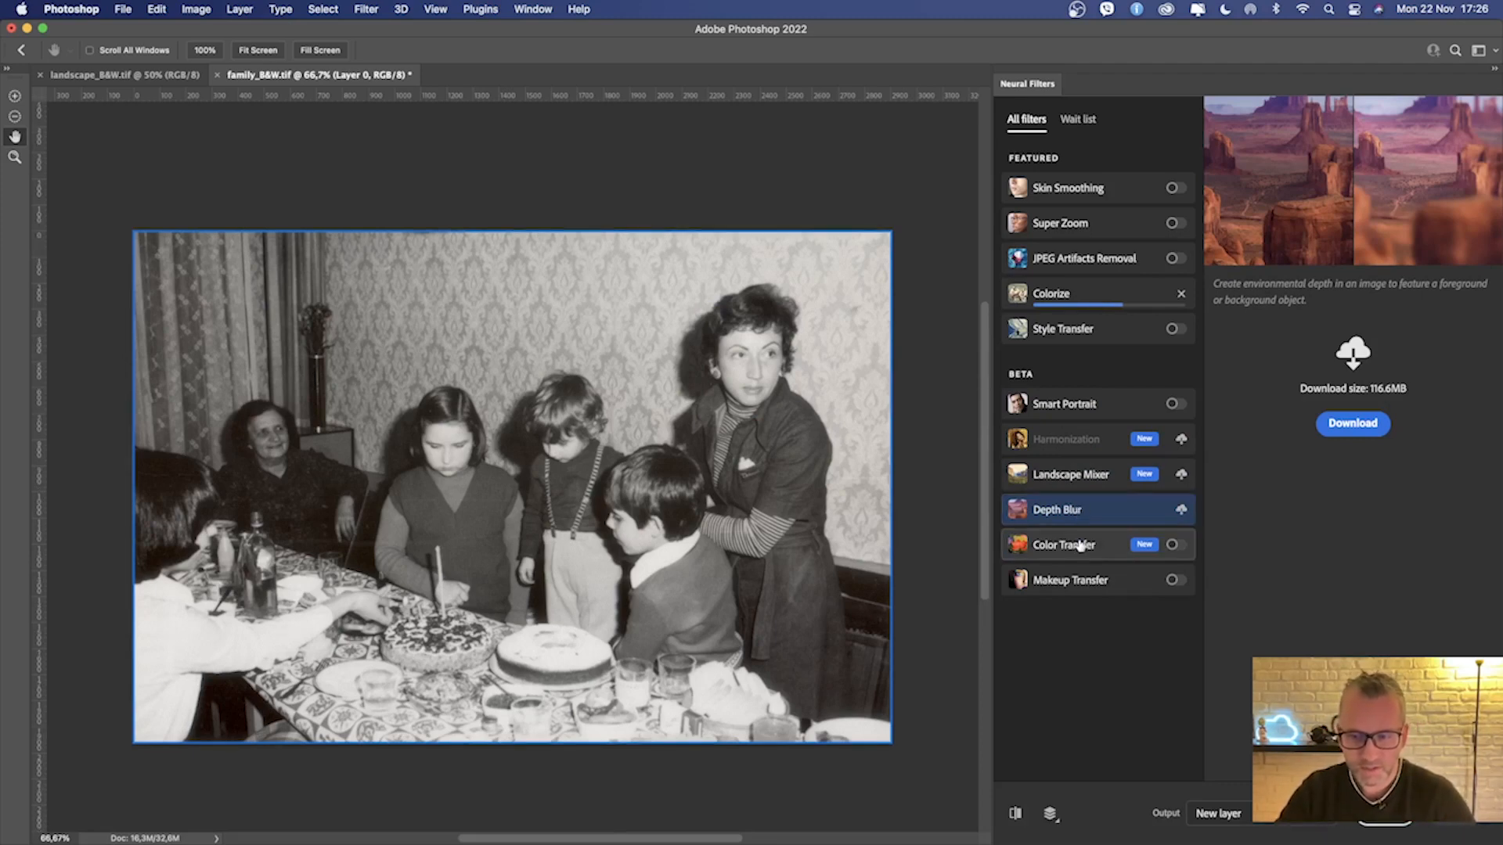
{"action": "mouse_move", "coordinate": [1080, 546]}
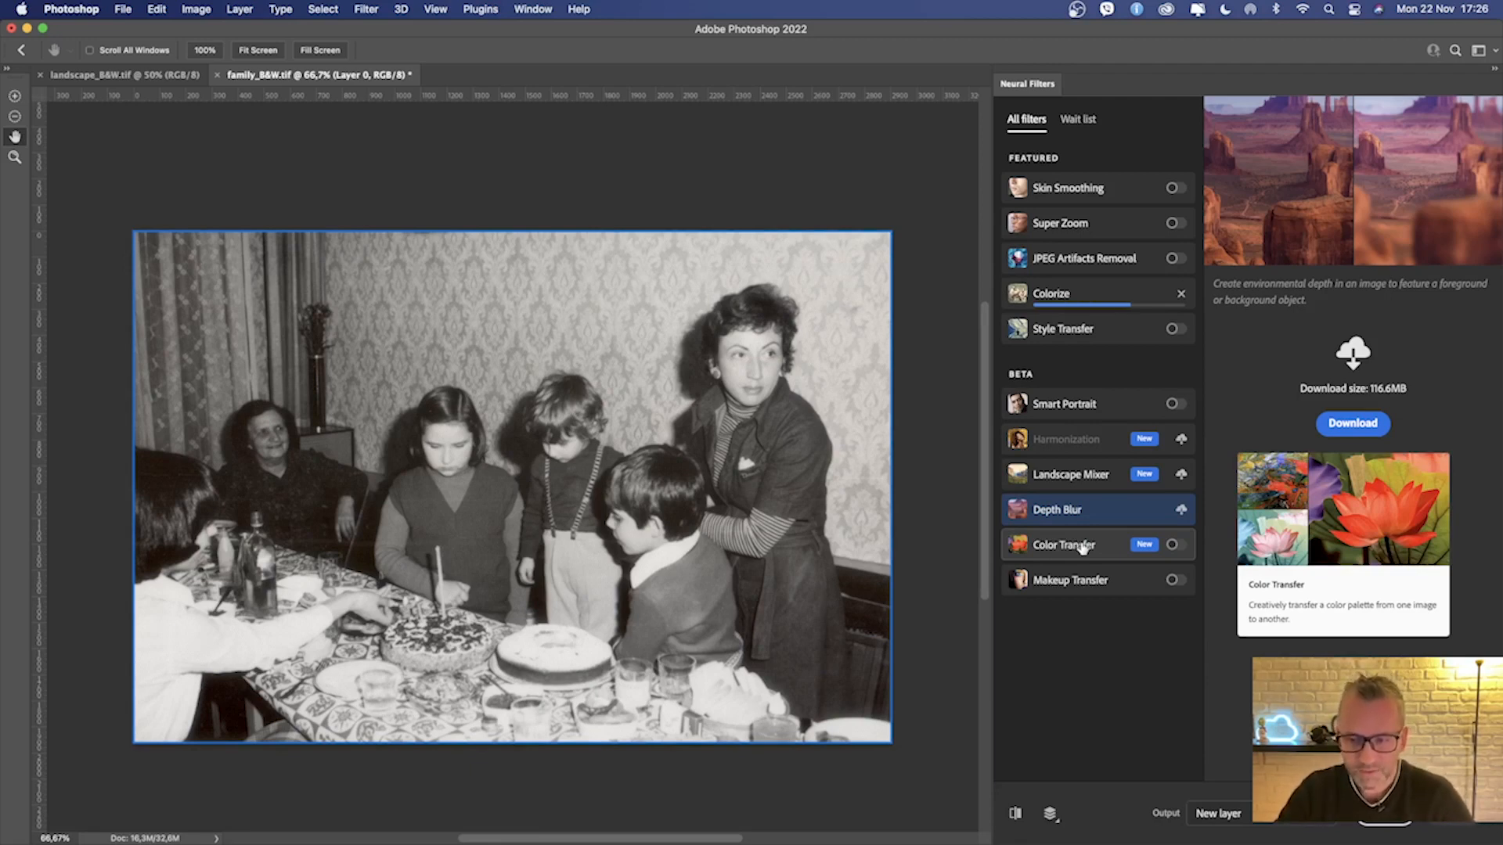
{"action": "left_click", "coordinate": [1082, 546]}
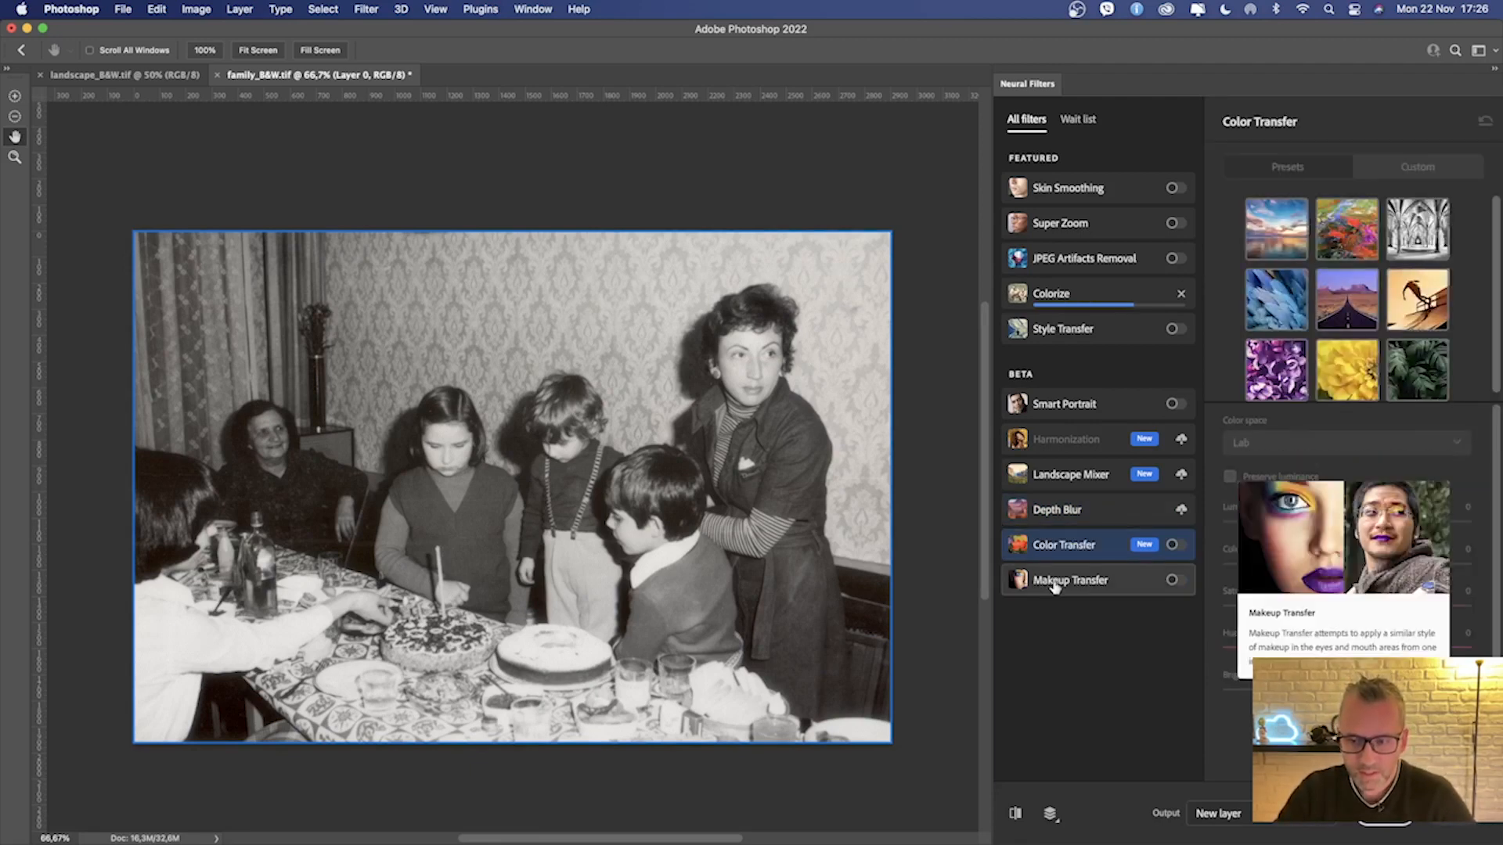
{"action": "left_click", "coordinate": [1162, 581]}
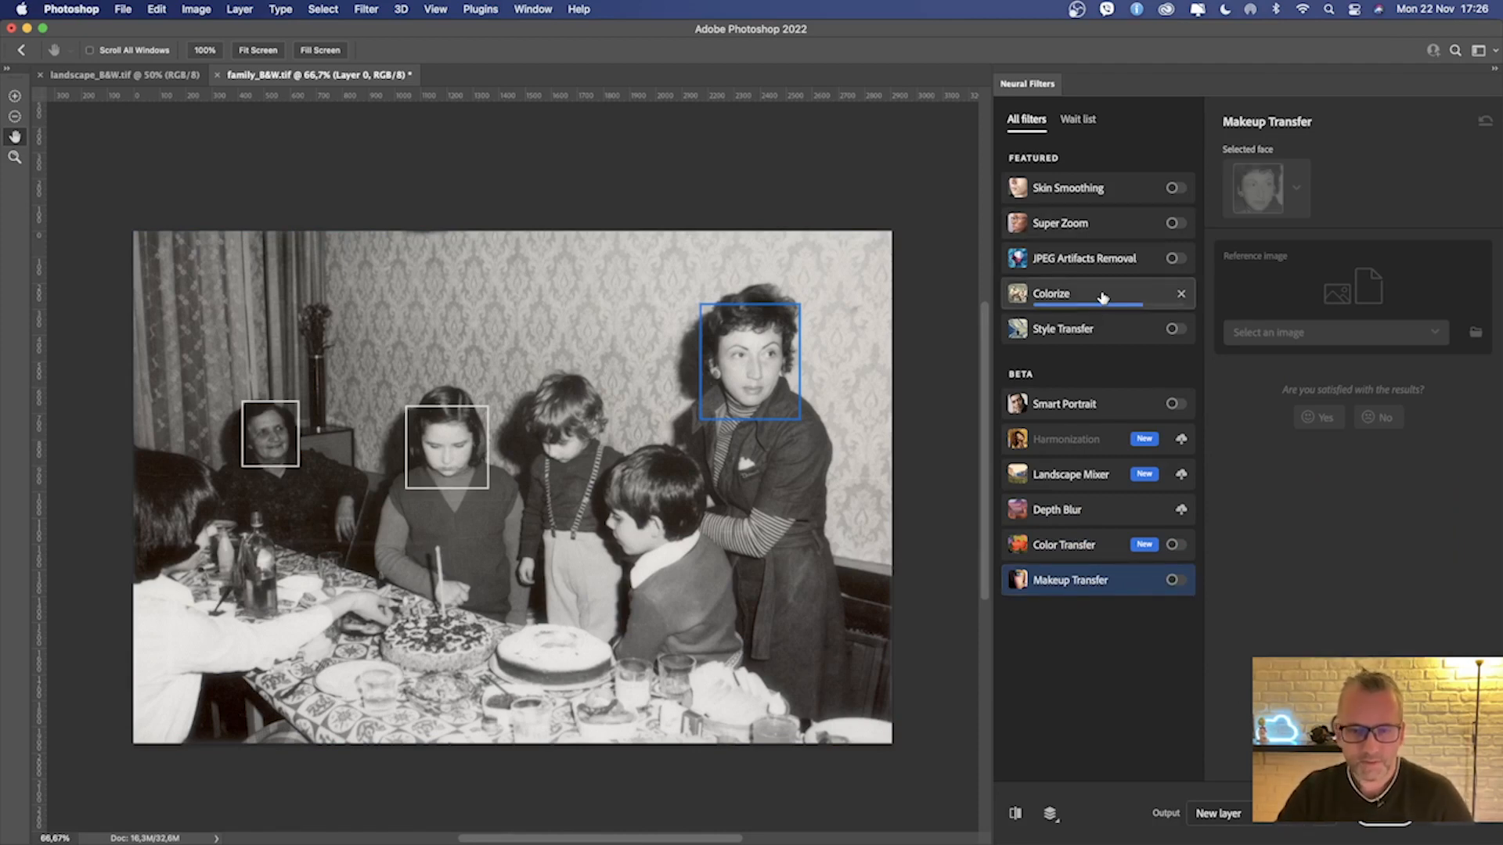
Step: Enable the Colorize filter on the family photo
{"action": "mouse_move", "coordinate": [1103, 298]}
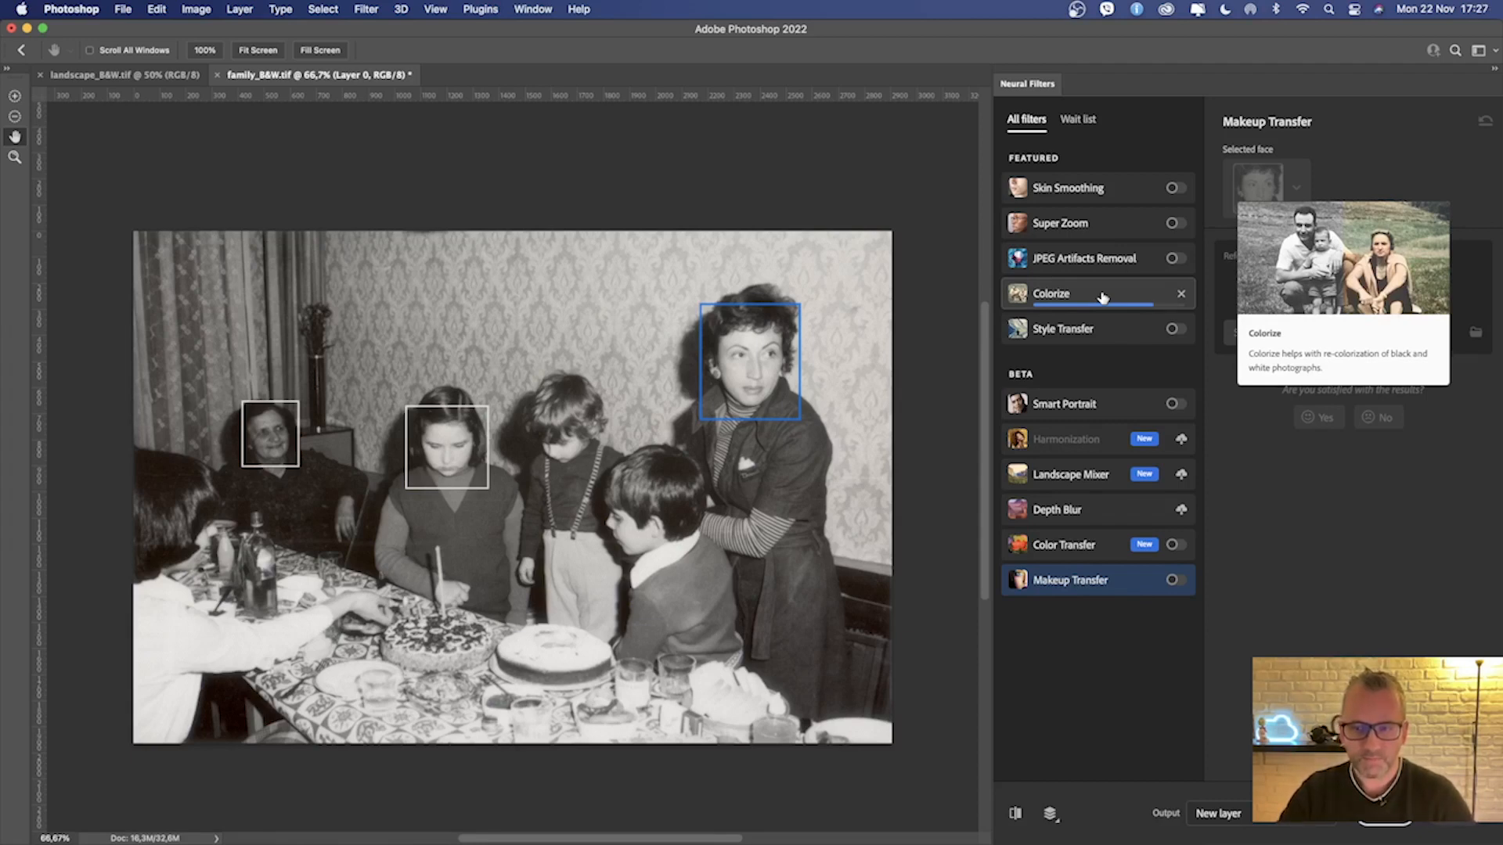
{"action": "left_click", "coordinate": [1103, 297]}
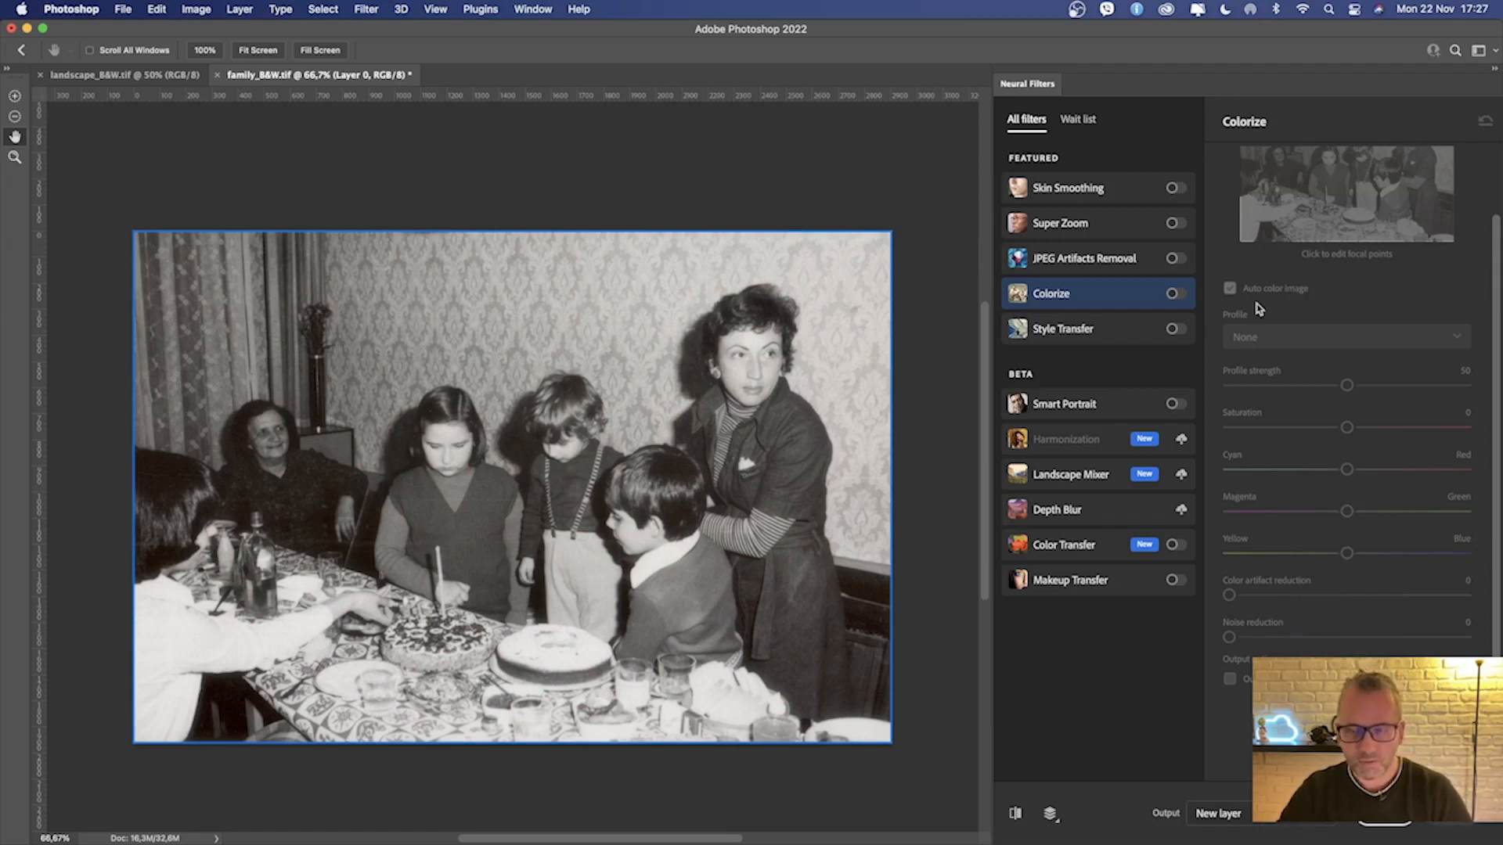
{"action": "left_click", "coordinate": [1171, 295]}
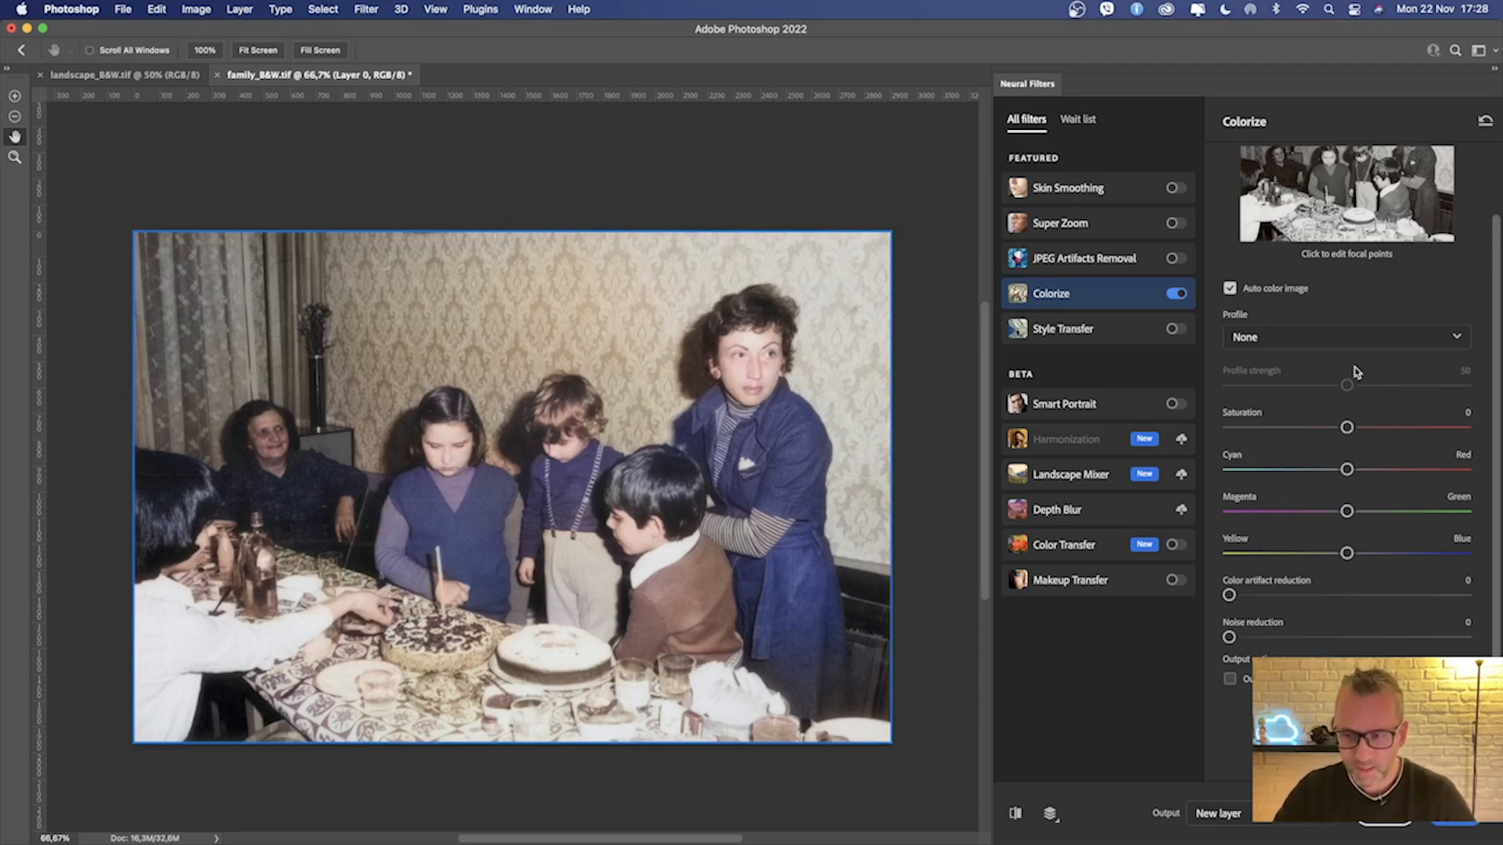
Step: Try the Retro bright, Retro dark and Retro high contrast color profiles on the photo, and return the profile to None
{"action": "left_click", "coordinate": [1391, 344]}
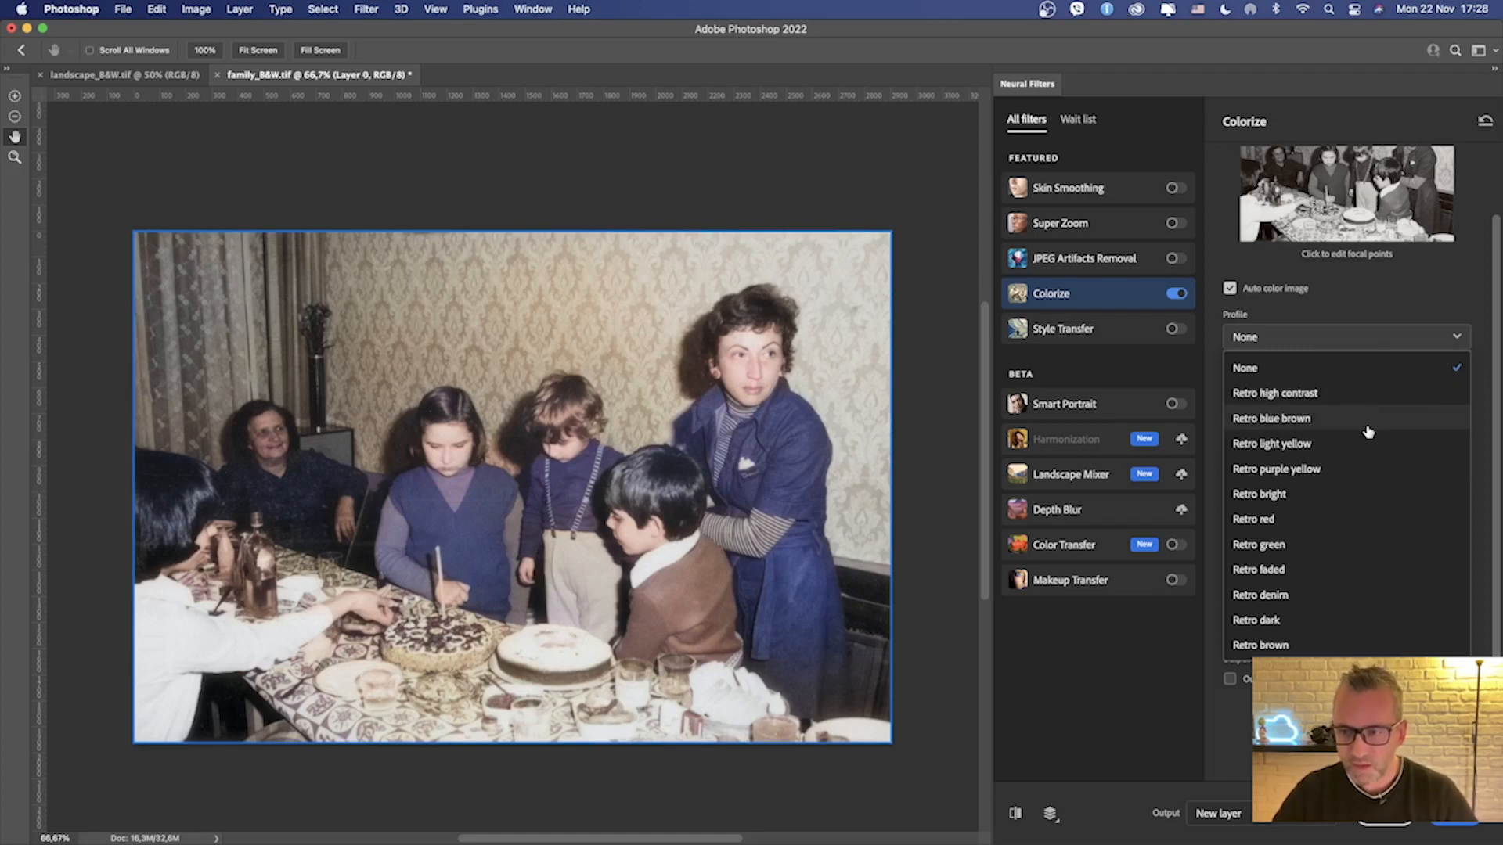
{"action": "left_click", "coordinate": [1363, 494]}
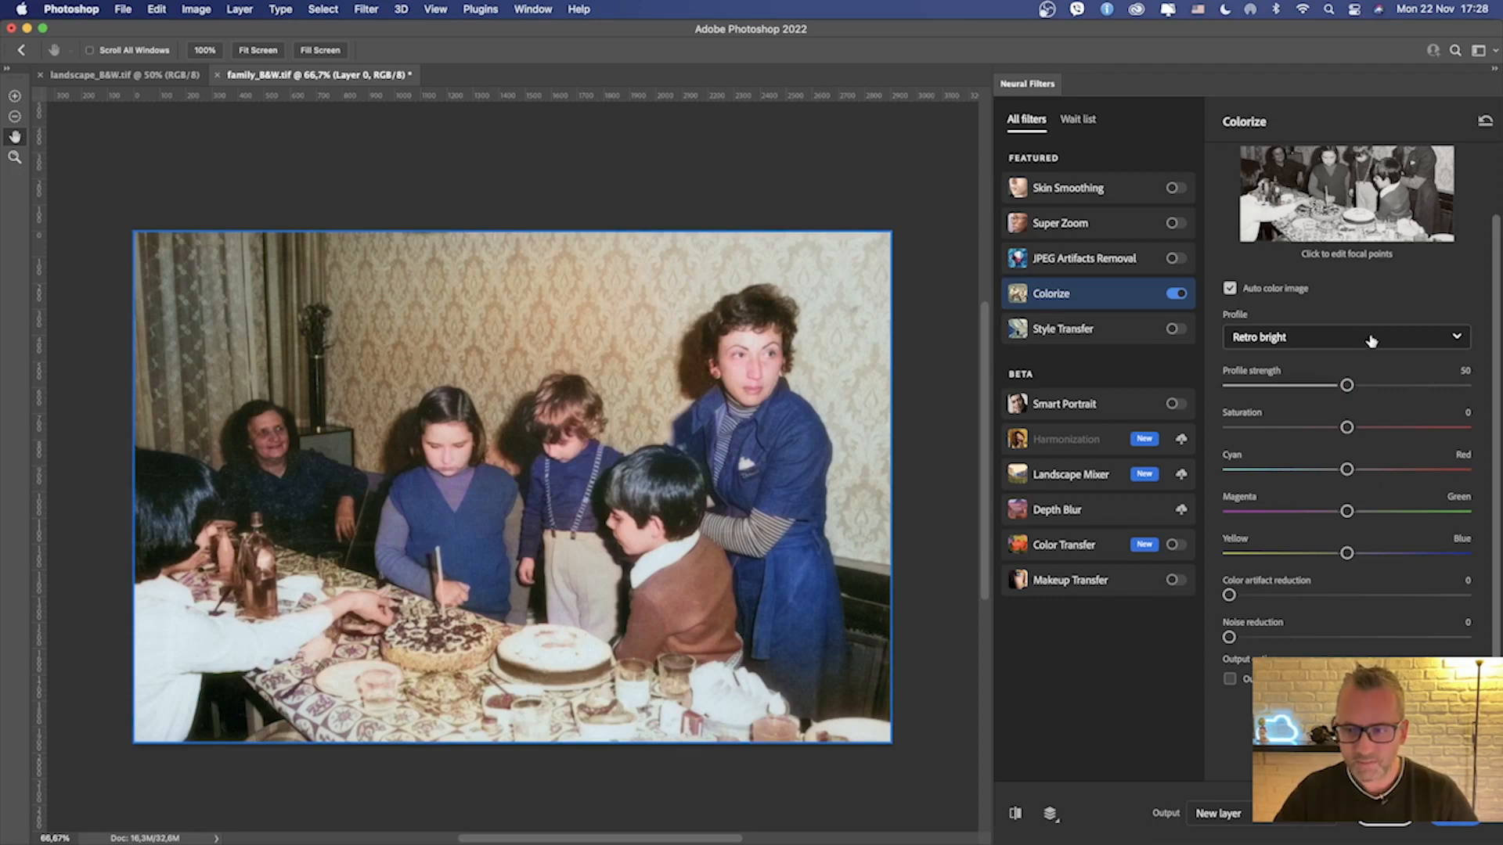
{"action": "left_click", "coordinate": [1320, 341]}
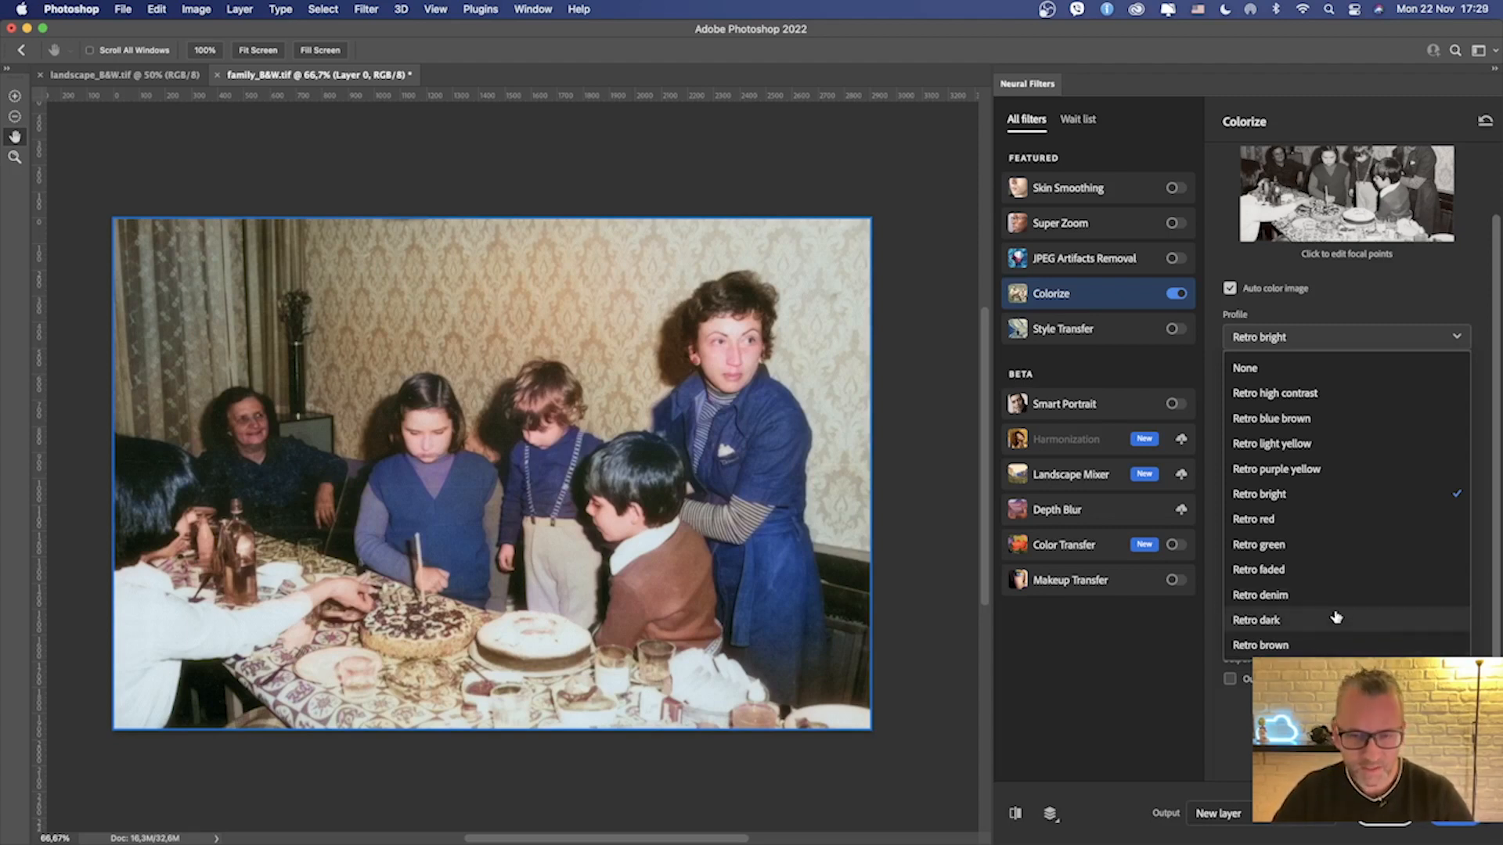
{"action": "left_click", "coordinate": [1335, 618]}
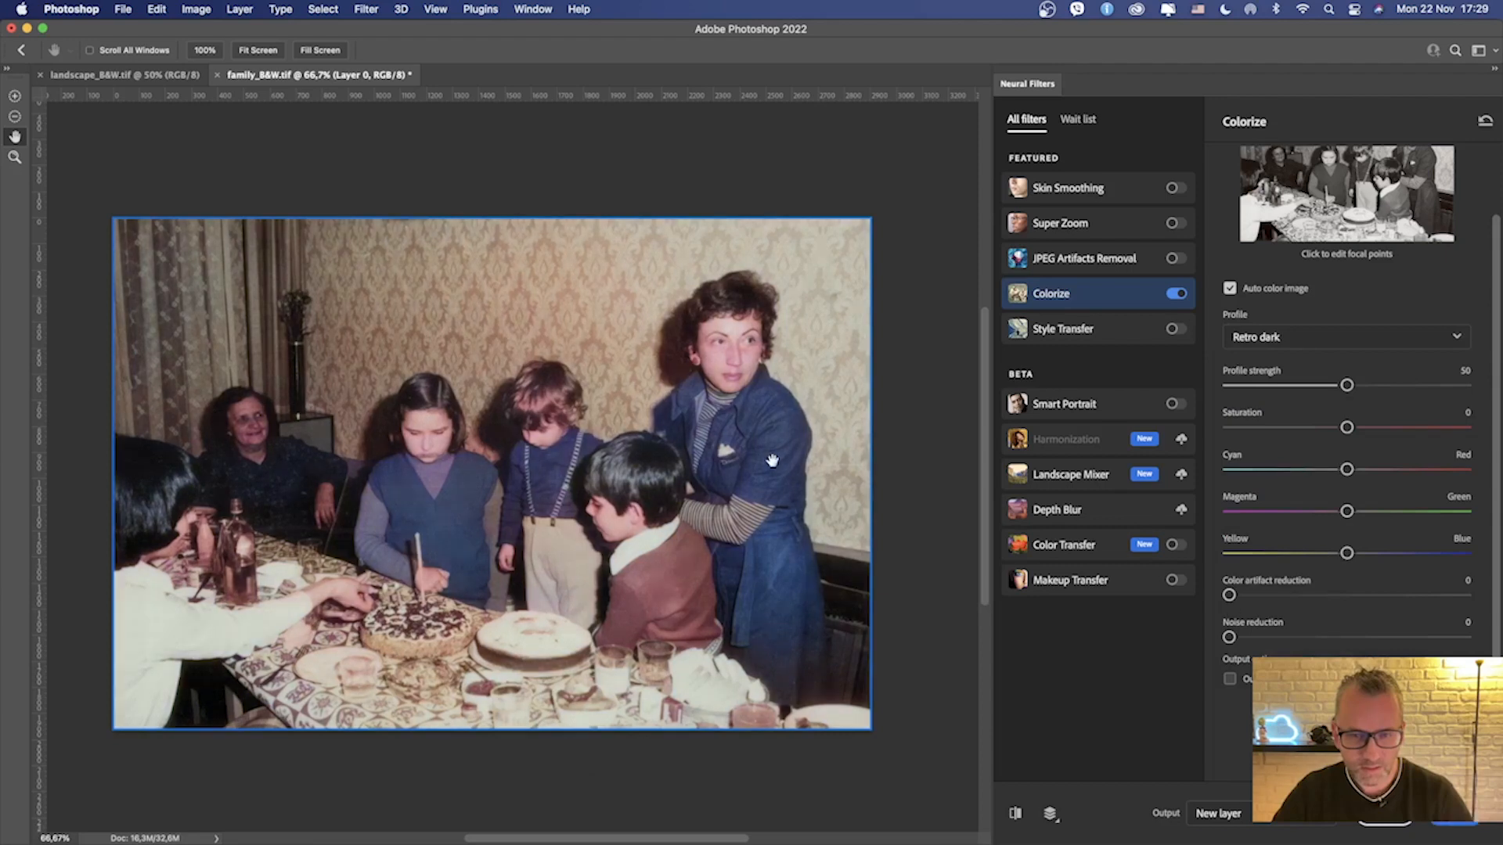
{"action": "left_click", "coordinate": [1349, 349]}
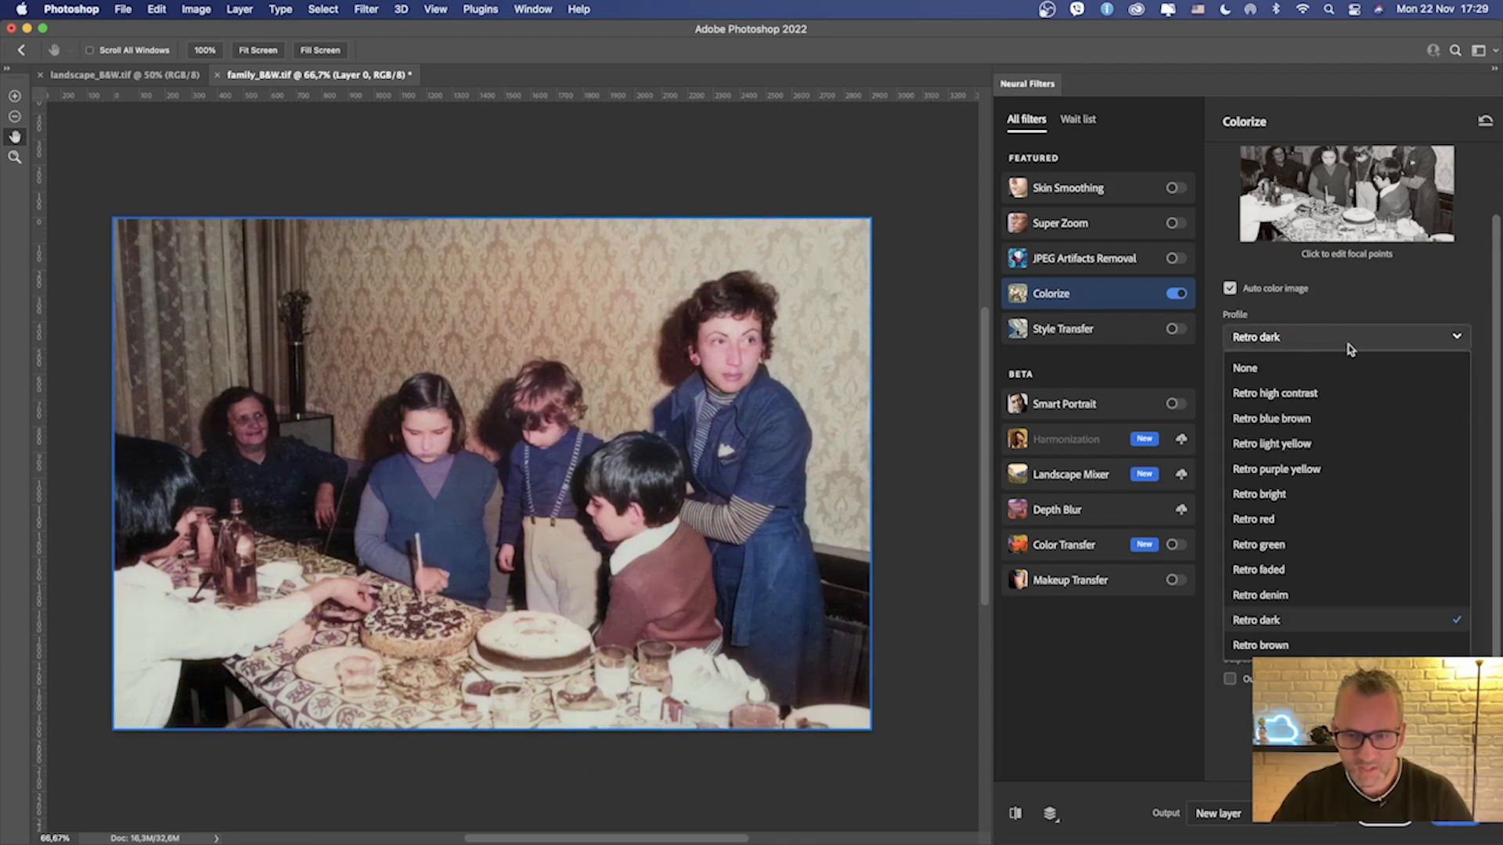
{"action": "left_click", "coordinate": [1313, 396]}
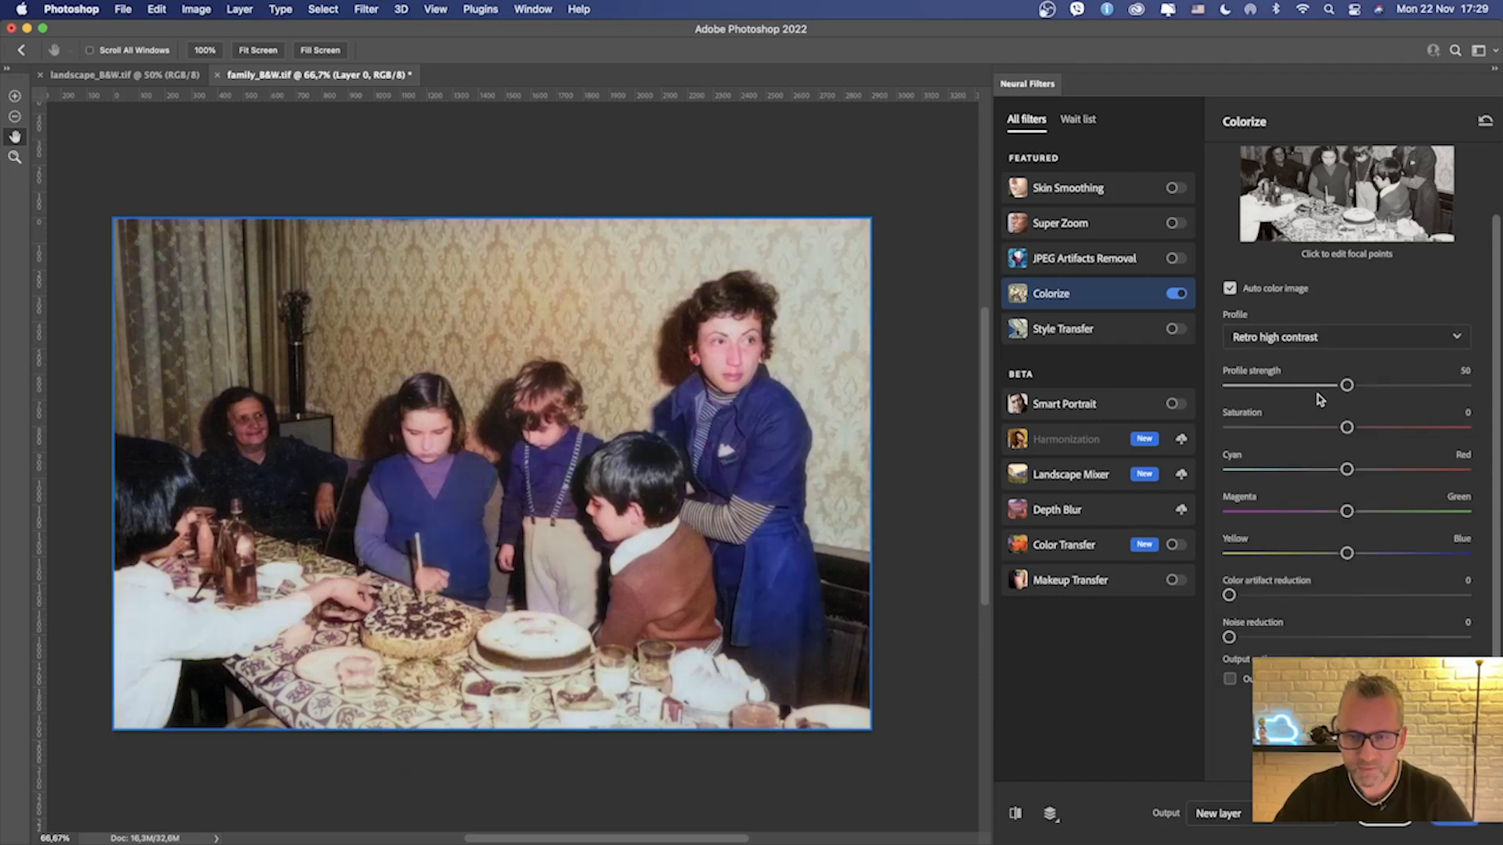
{"action": "left_click", "coordinate": [1327, 338]}
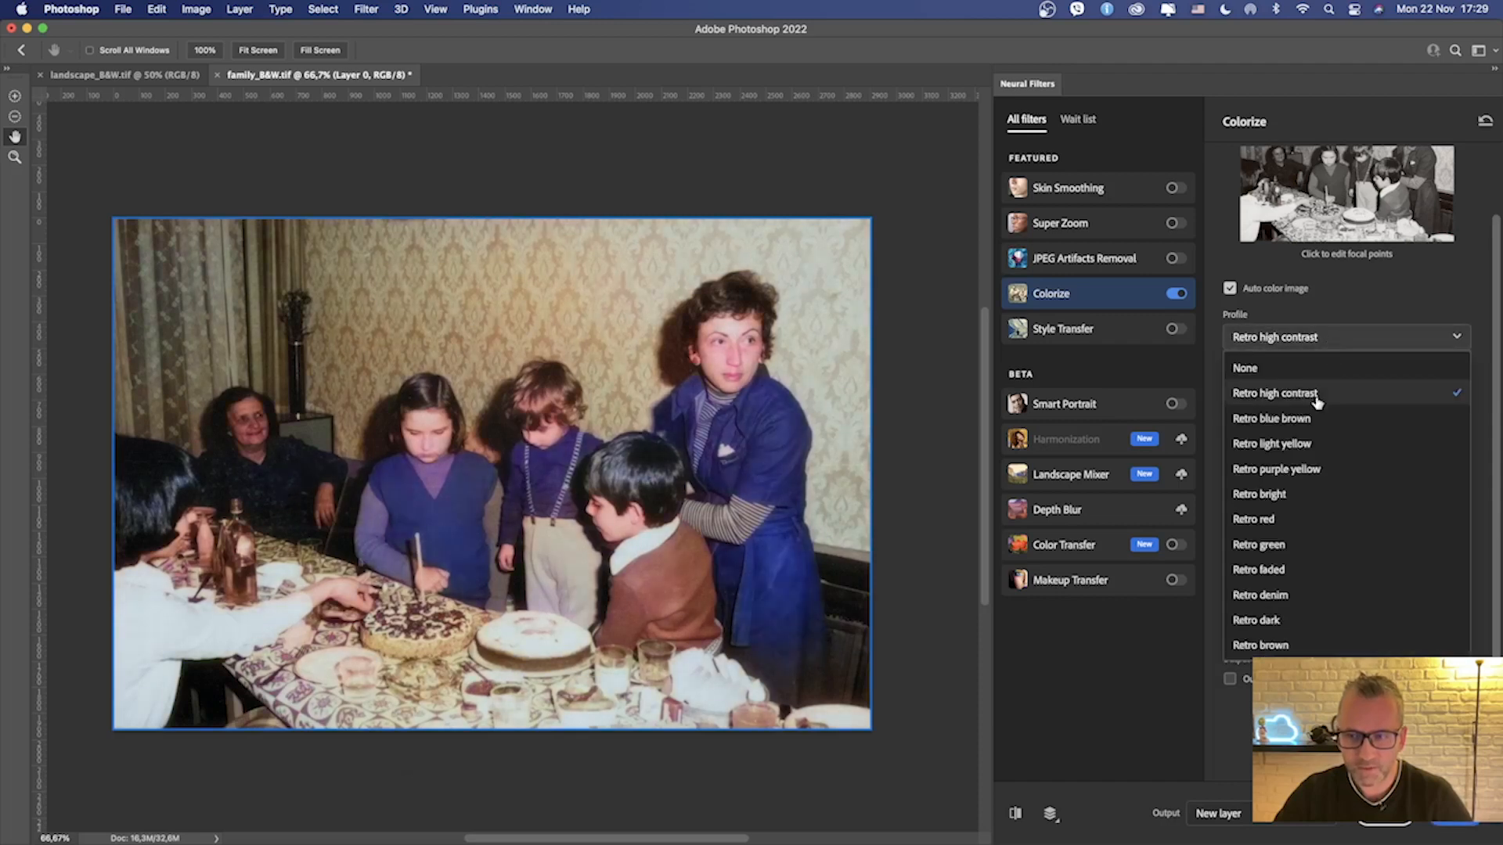
{"action": "left_click", "coordinate": [1302, 365]}
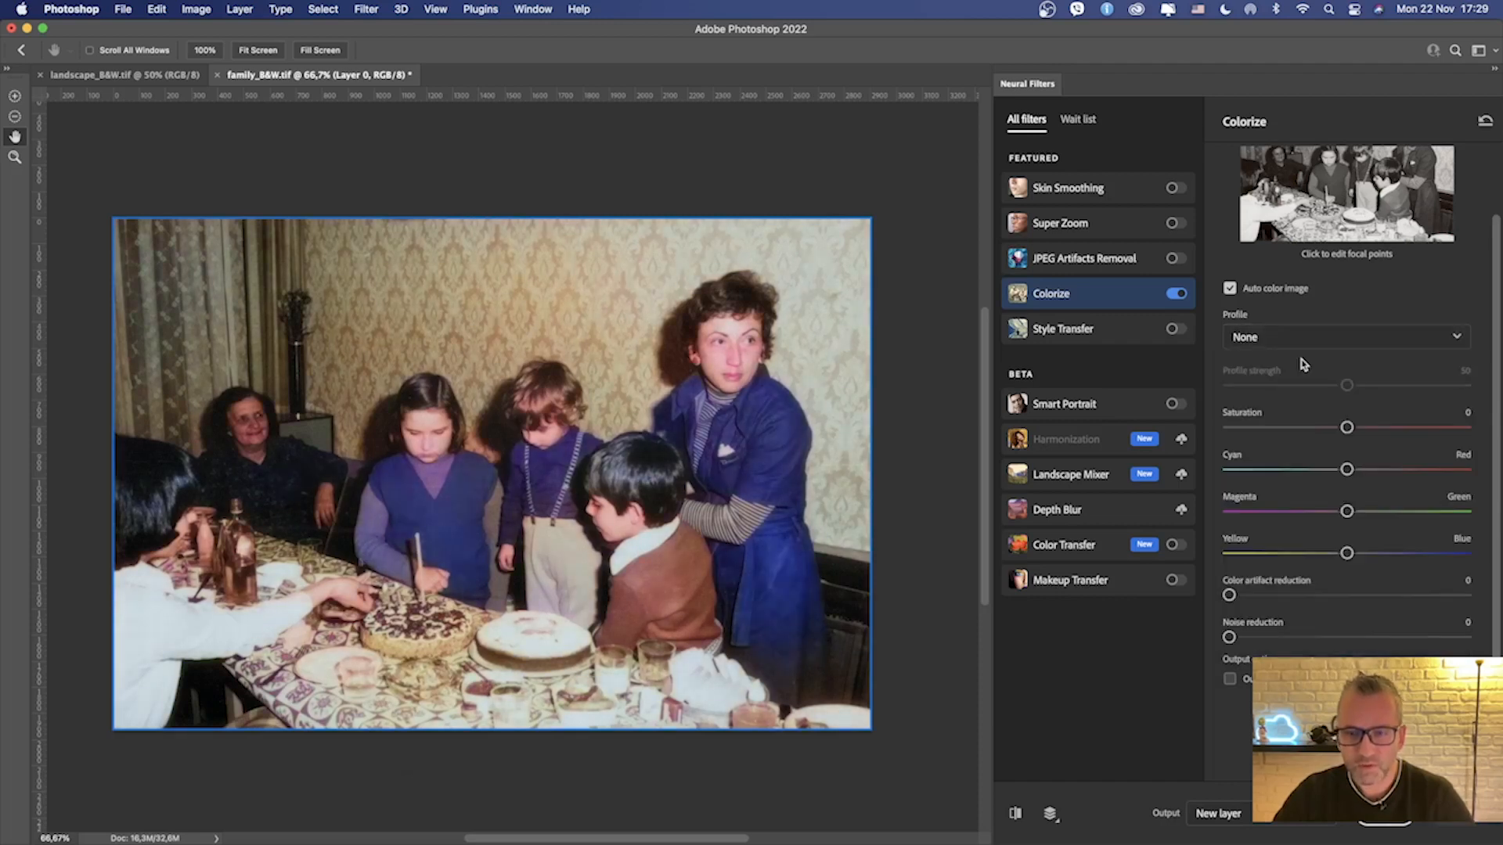
Step: Apply Colorize to the family photo as a new layer with saturation +11, and compare that layer with the original
{"action": "left_click", "coordinate": [1362, 428]}
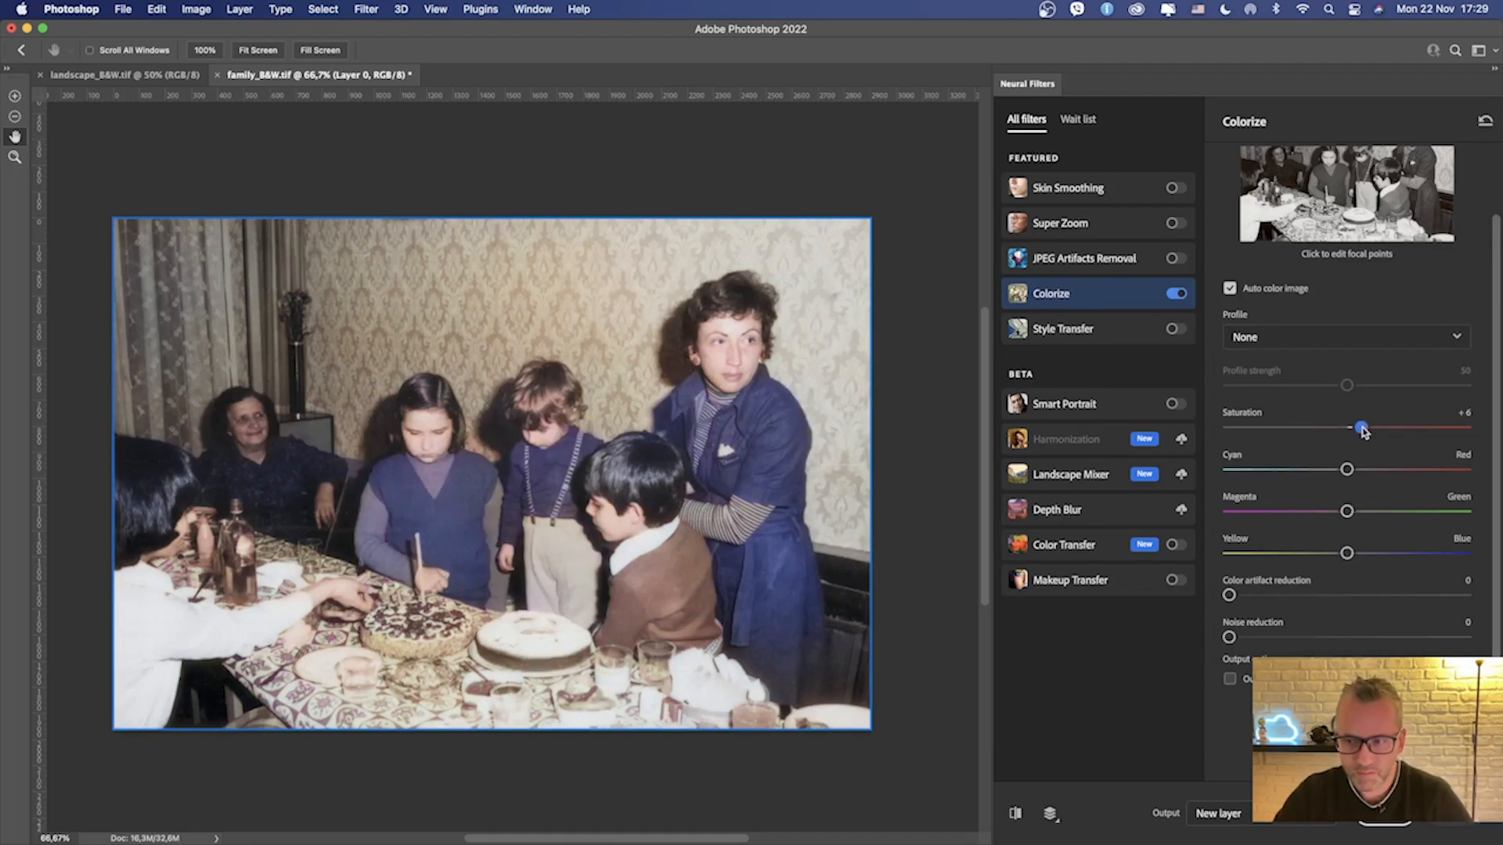
{"action": "left_click_drag", "start_coordinate": [1362, 429], "coordinate": [1373, 429]}
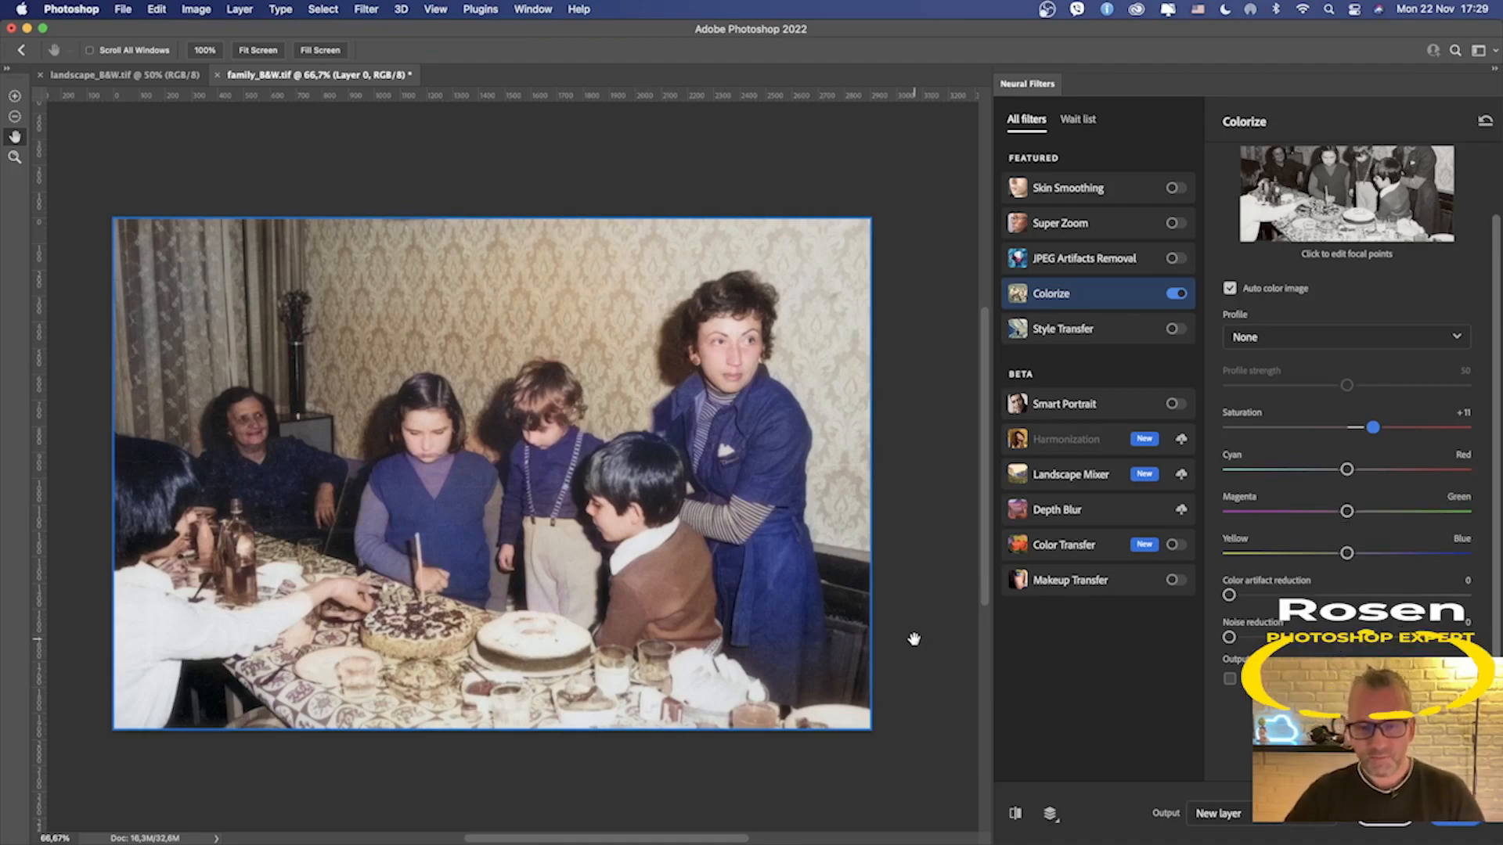
{"action": "left_click", "coordinate": [1456, 818]}
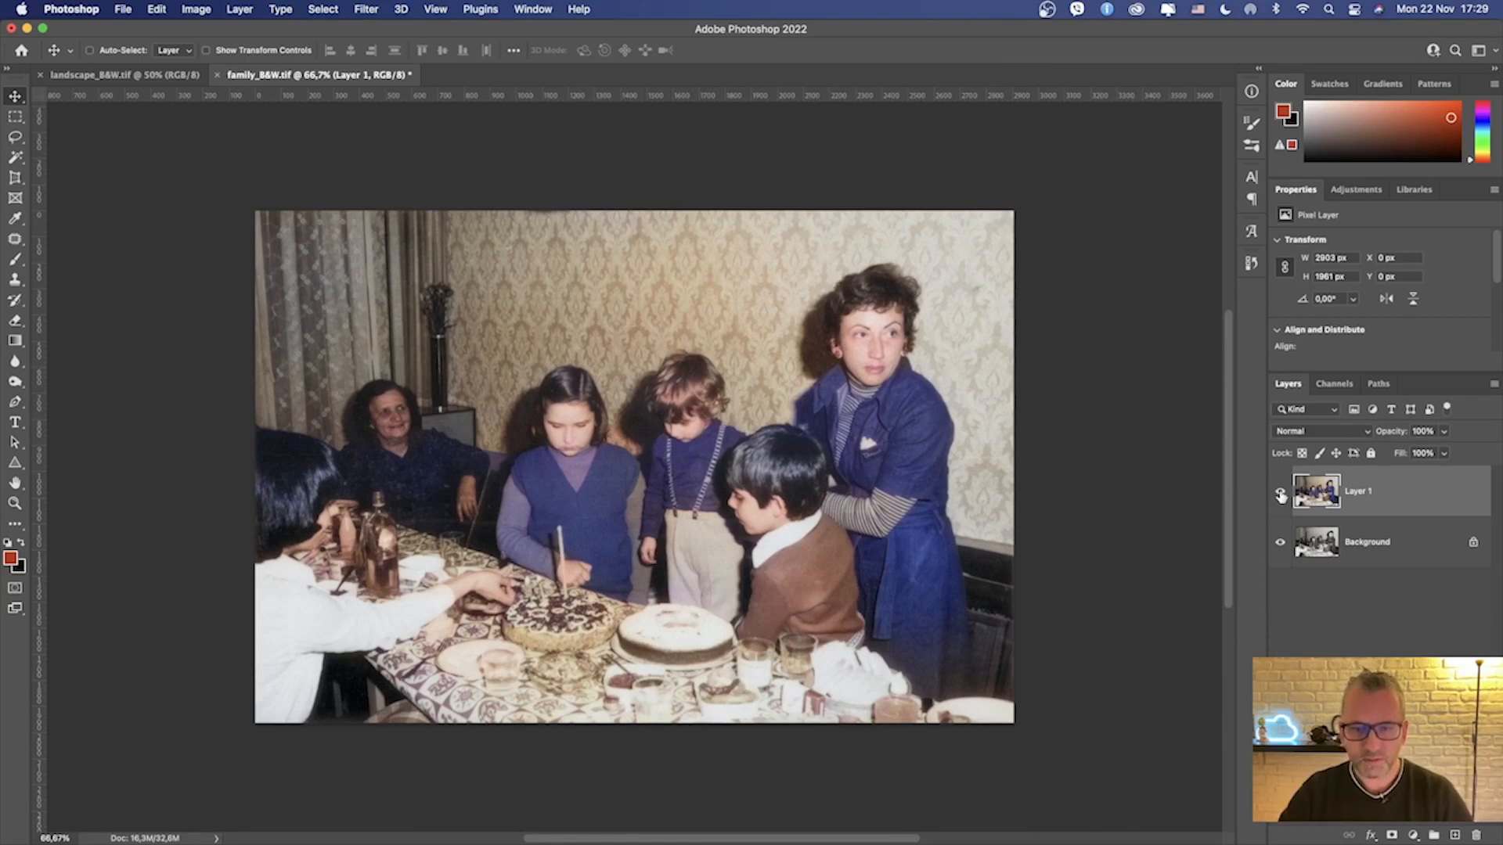
{"action": "left_click", "coordinate": [1281, 495]}
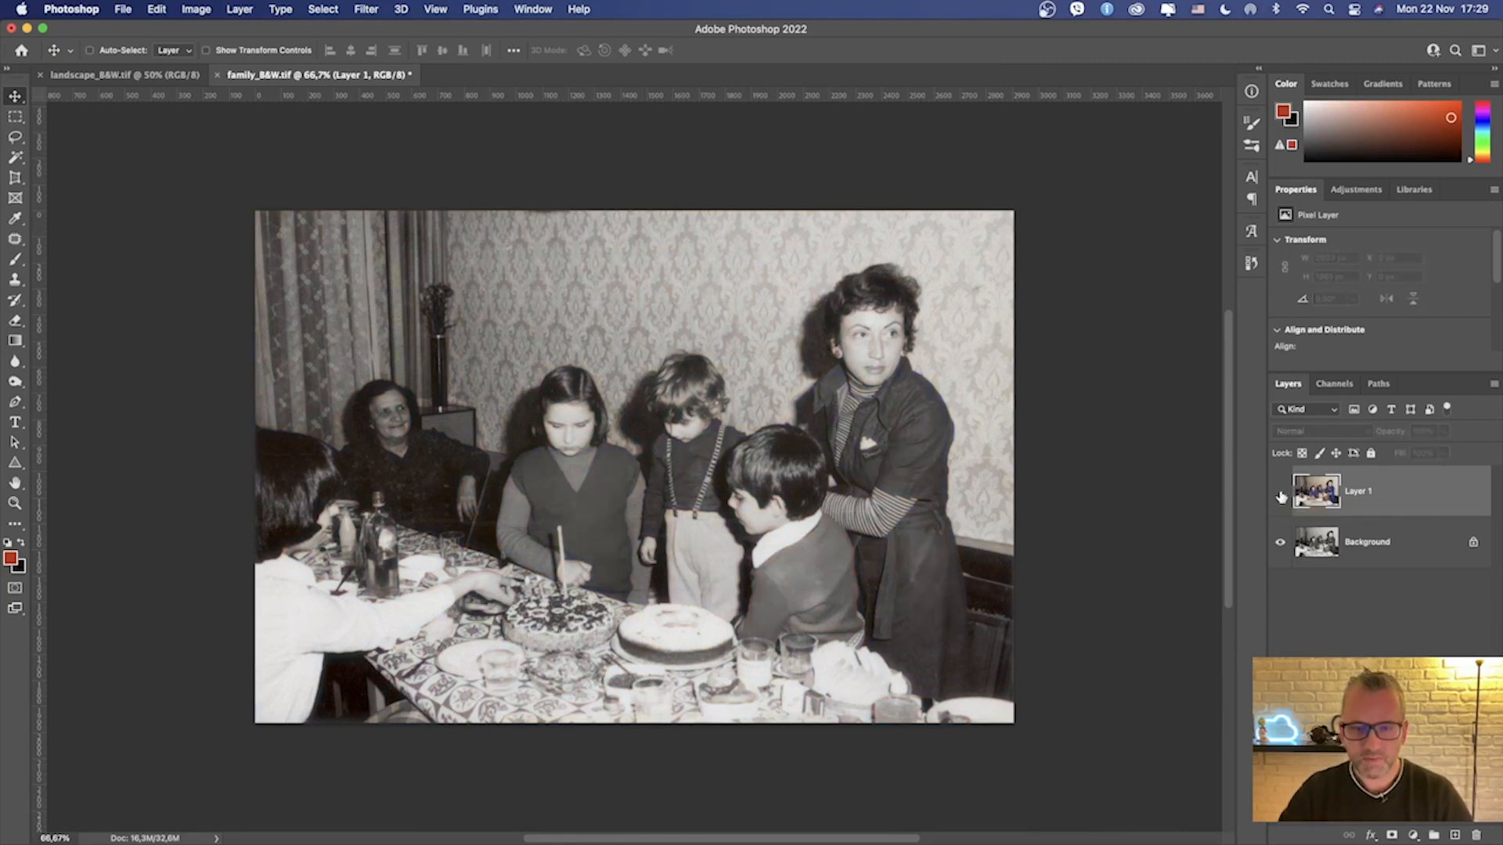
{"action": "left_click", "coordinate": [1280, 495]}
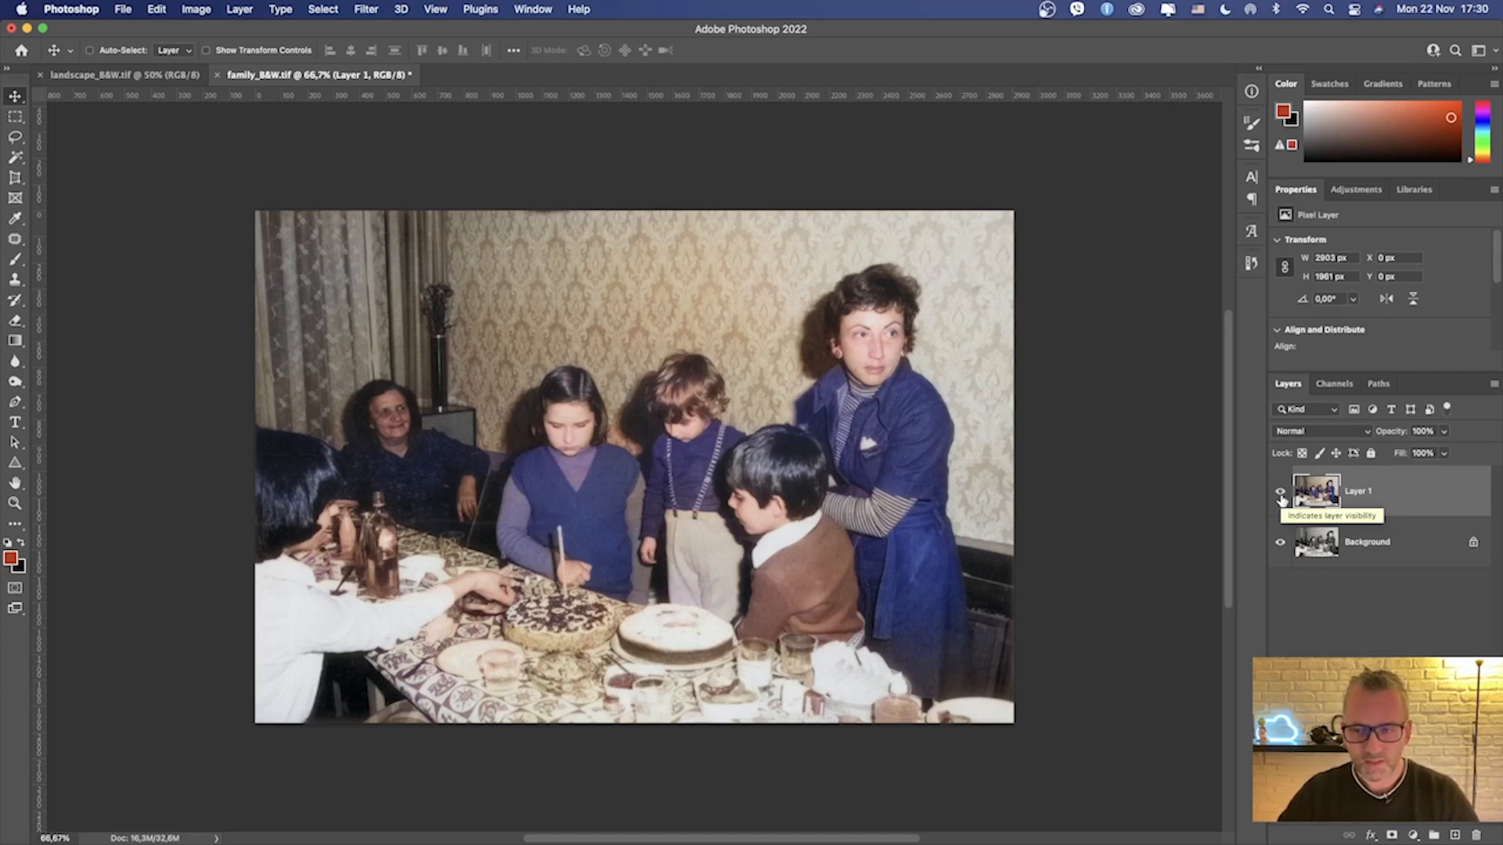
Step: Switch to landscape_B&W.tif and examine its sky and mountains up close for dust and scratches
{"action": "left_click", "coordinate": [92, 75]}
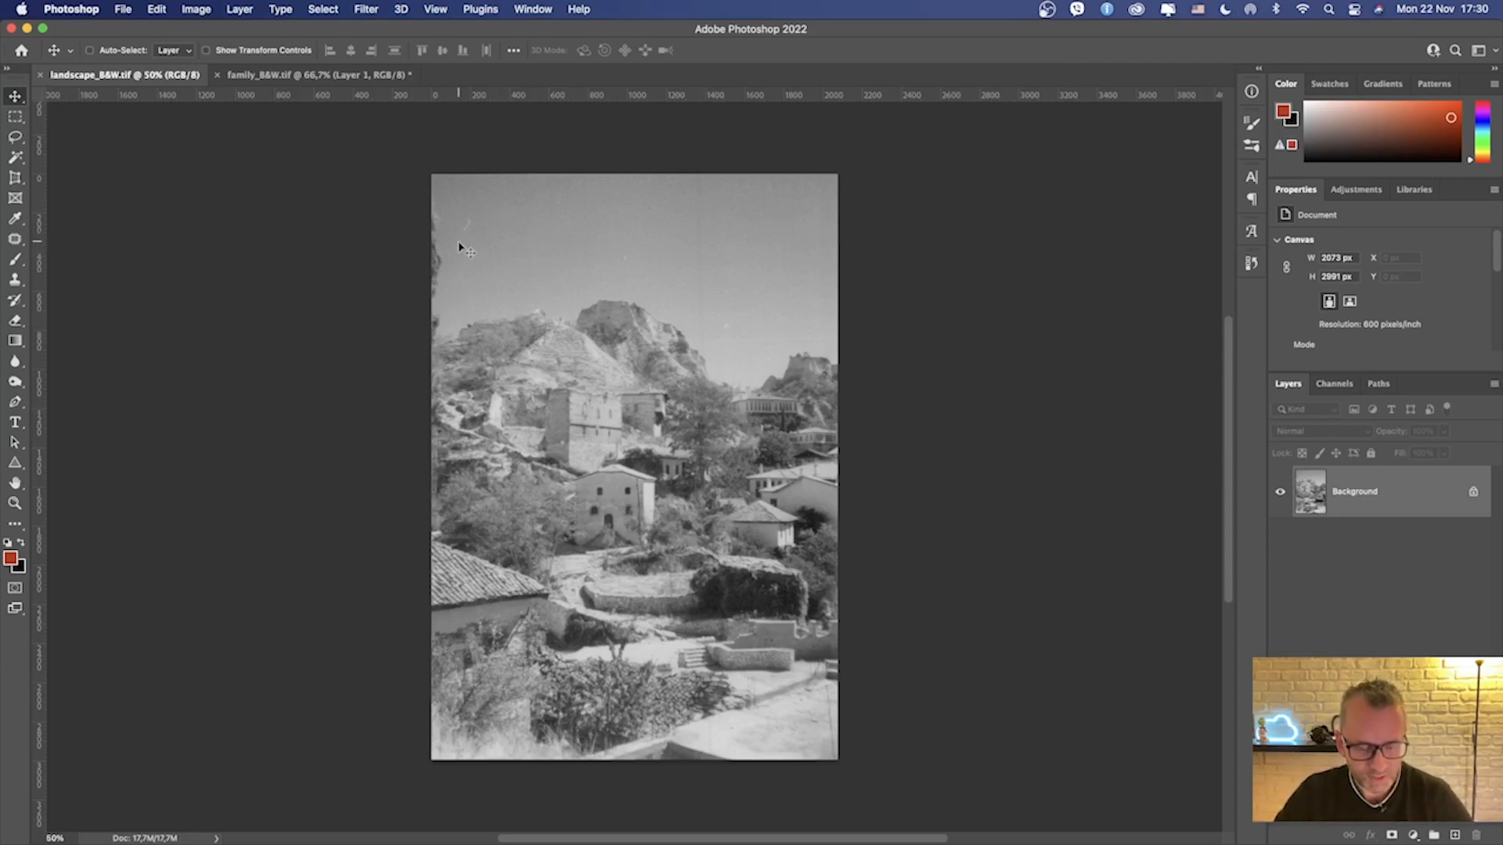
{"action": "key", "text": "z"}
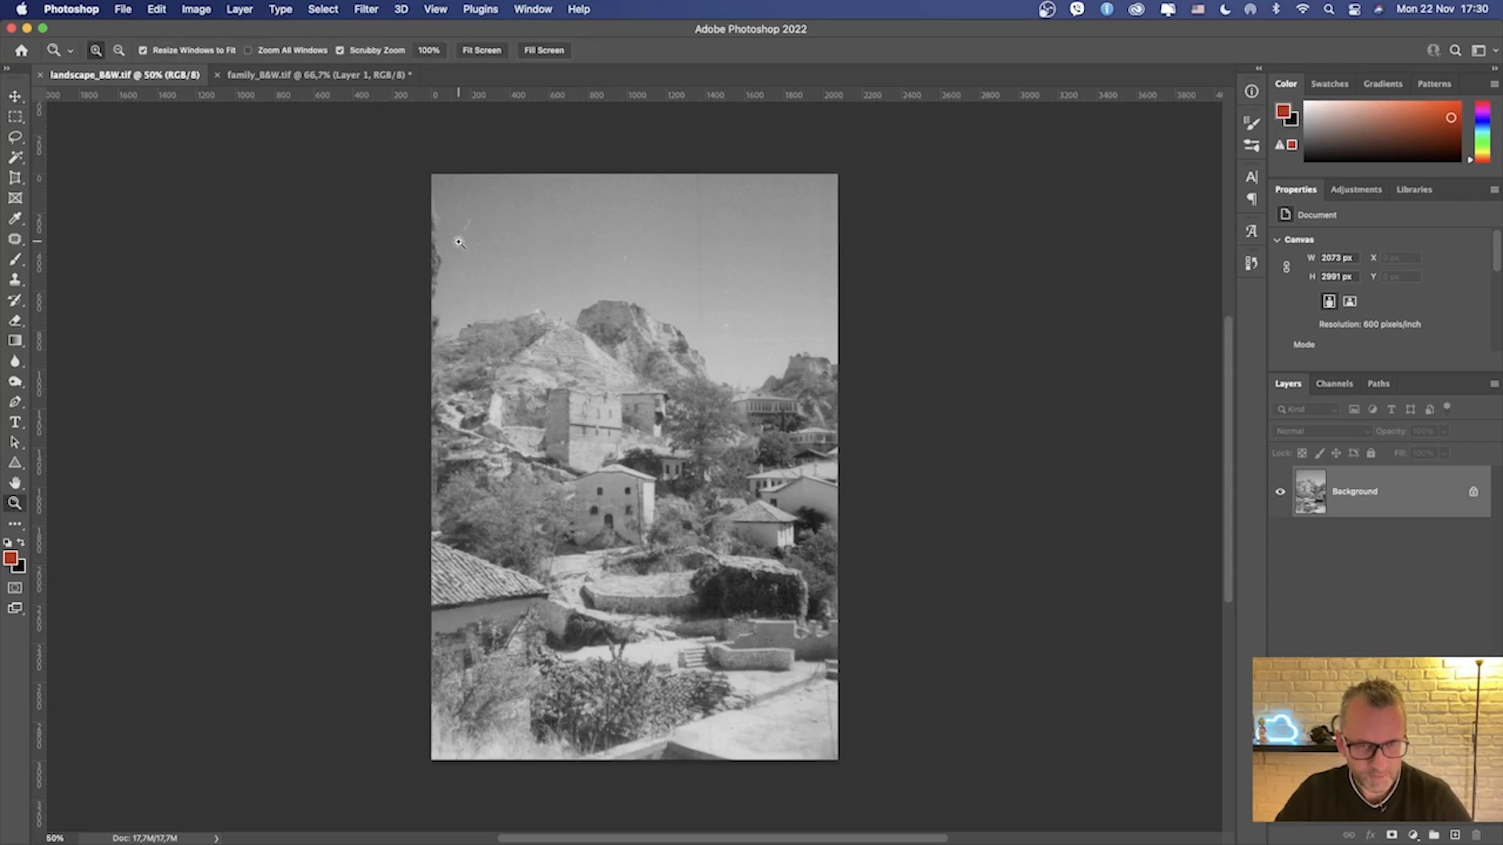
{"action": "left_click_drag", "start_coordinate": [457, 237], "coordinate": [548, 245]}
{"action": "key", "text": "space"}
{"action": "left_click_drag", "start_coordinate": [728, 275], "coordinate": [678, 419]}
{"action": "left_click_drag", "start_coordinate": [905, 368], "coordinate": [595, 393]}
{"action": "left_click_drag", "start_coordinate": [941, 529], "coordinate": [626, 214]}
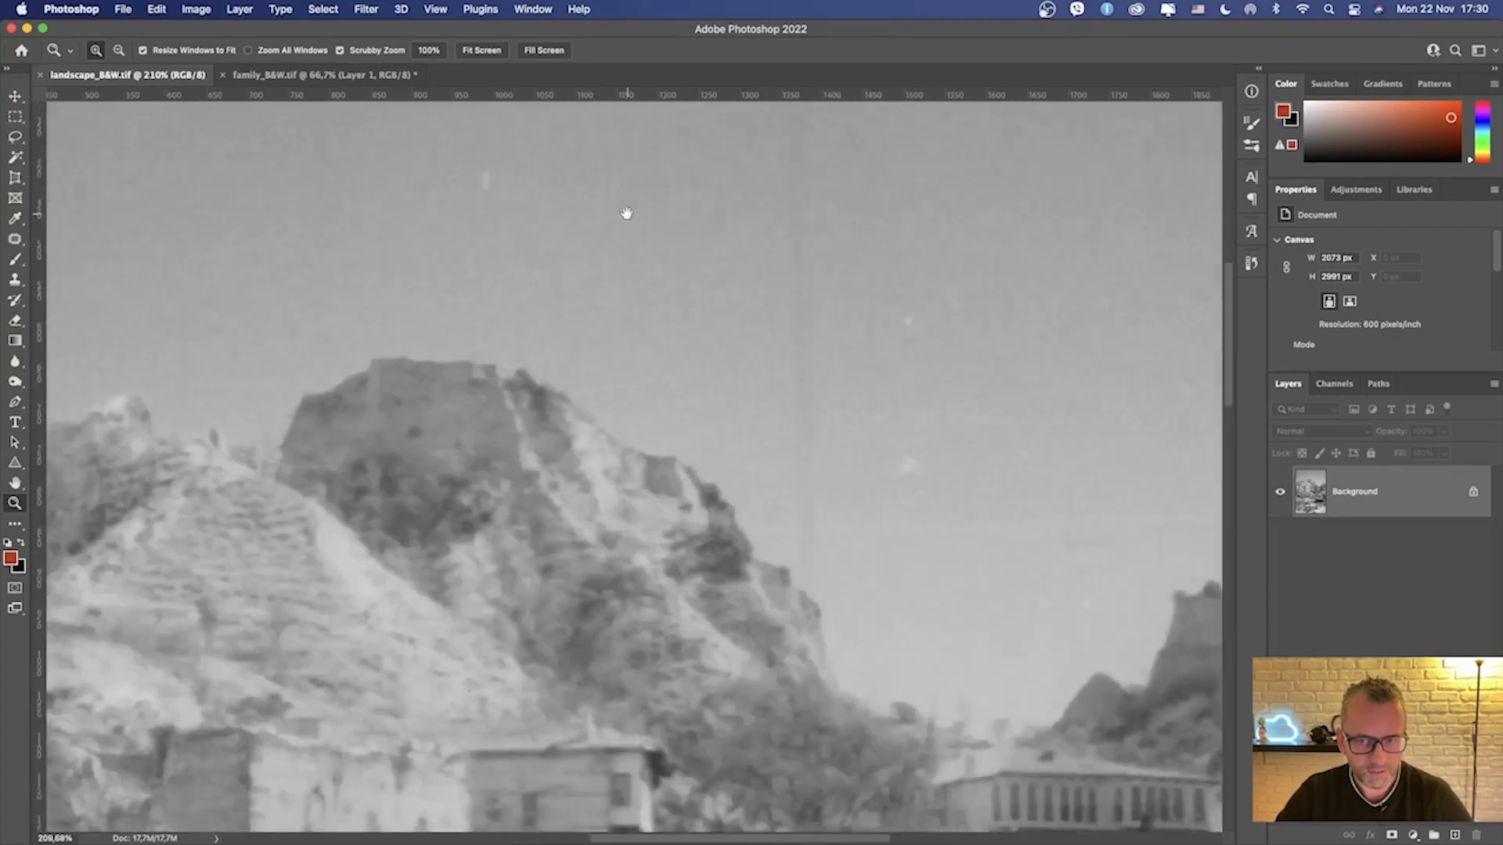
{"action": "left_click_drag", "start_coordinate": [1051, 328], "coordinate": [760, 435]}
{"action": "key", "text": "super+0"}
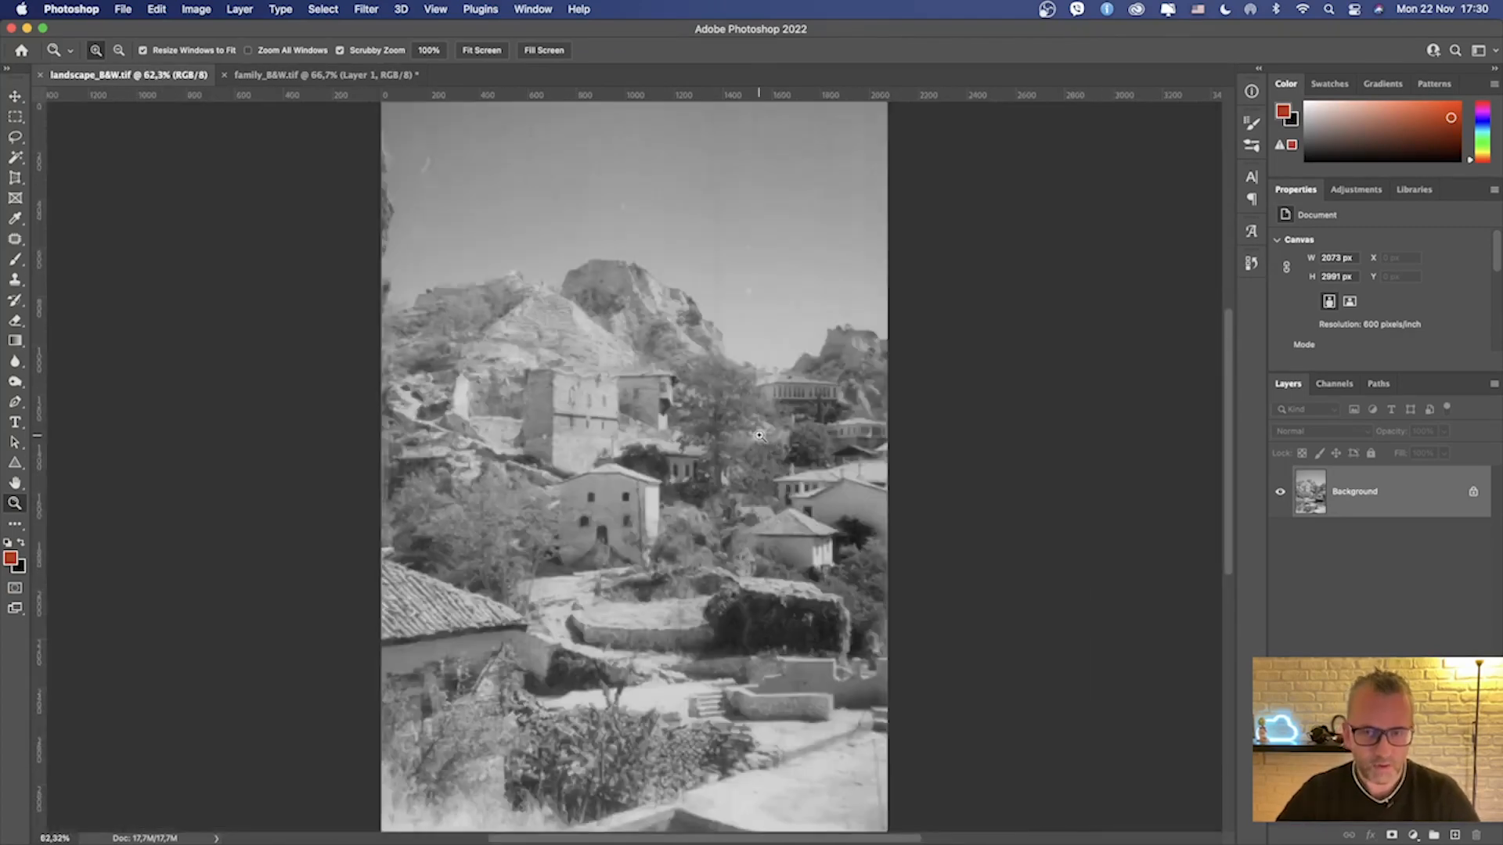
Step: Open Neural Filters for the landscape photo and enable the Colorize filter
{"action": "key", "text": "v"}
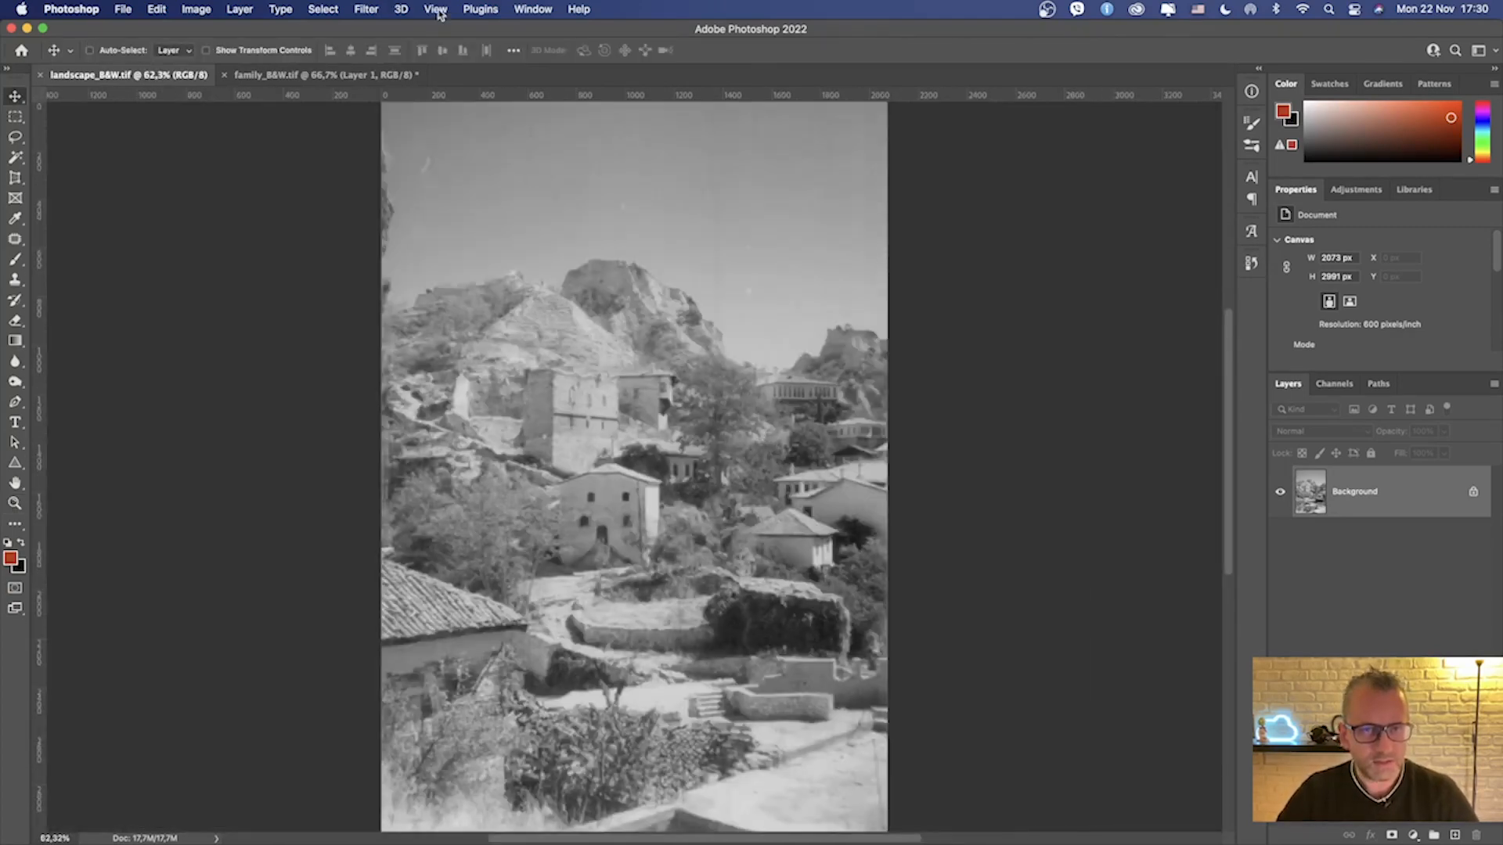
{"action": "left_click", "coordinate": [354, 13]}
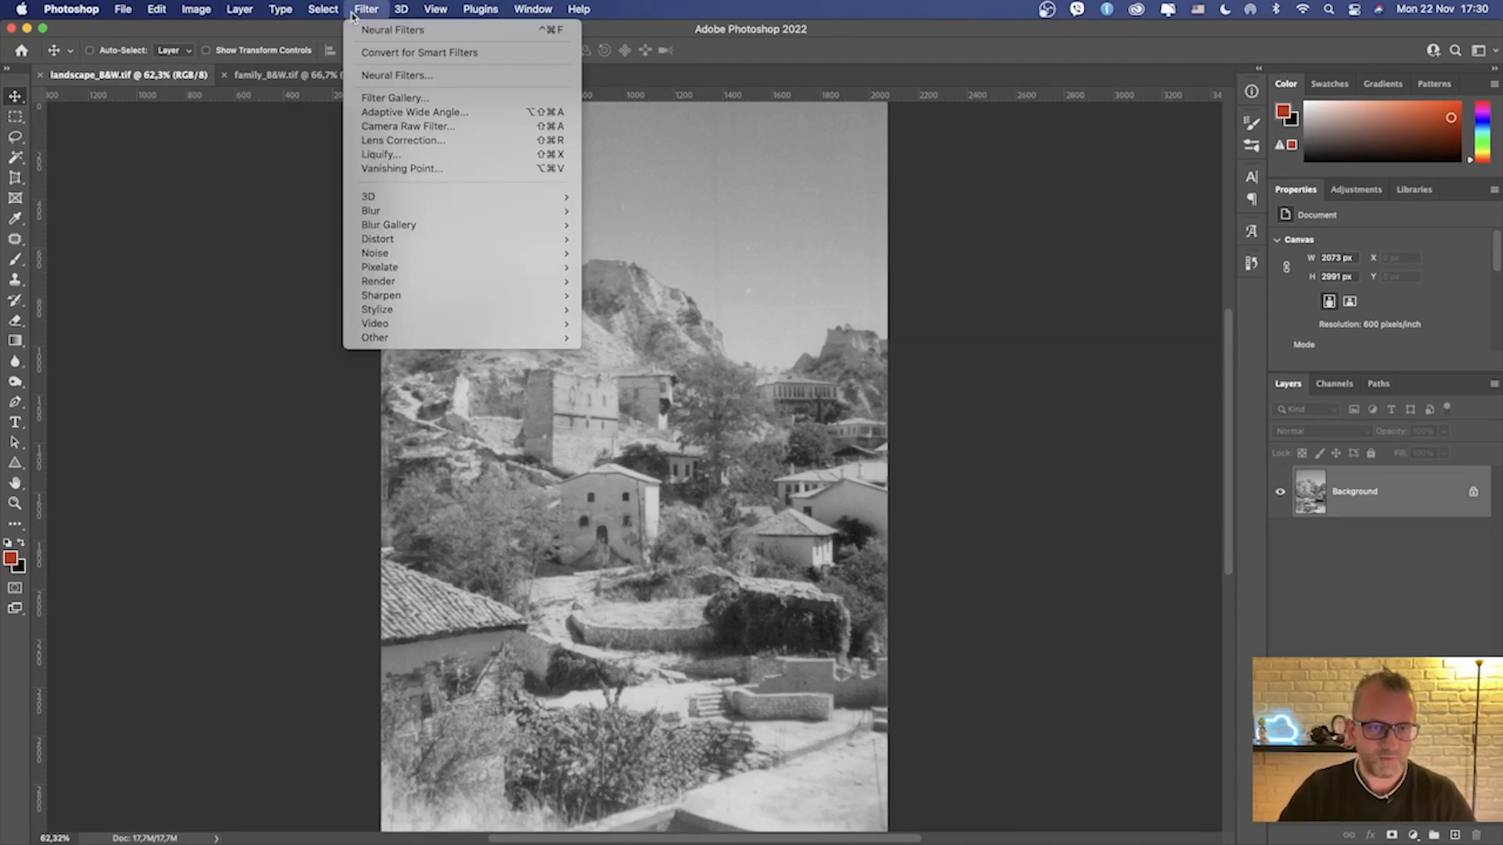
{"action": "left_click", "coordinate": [430, 77]}
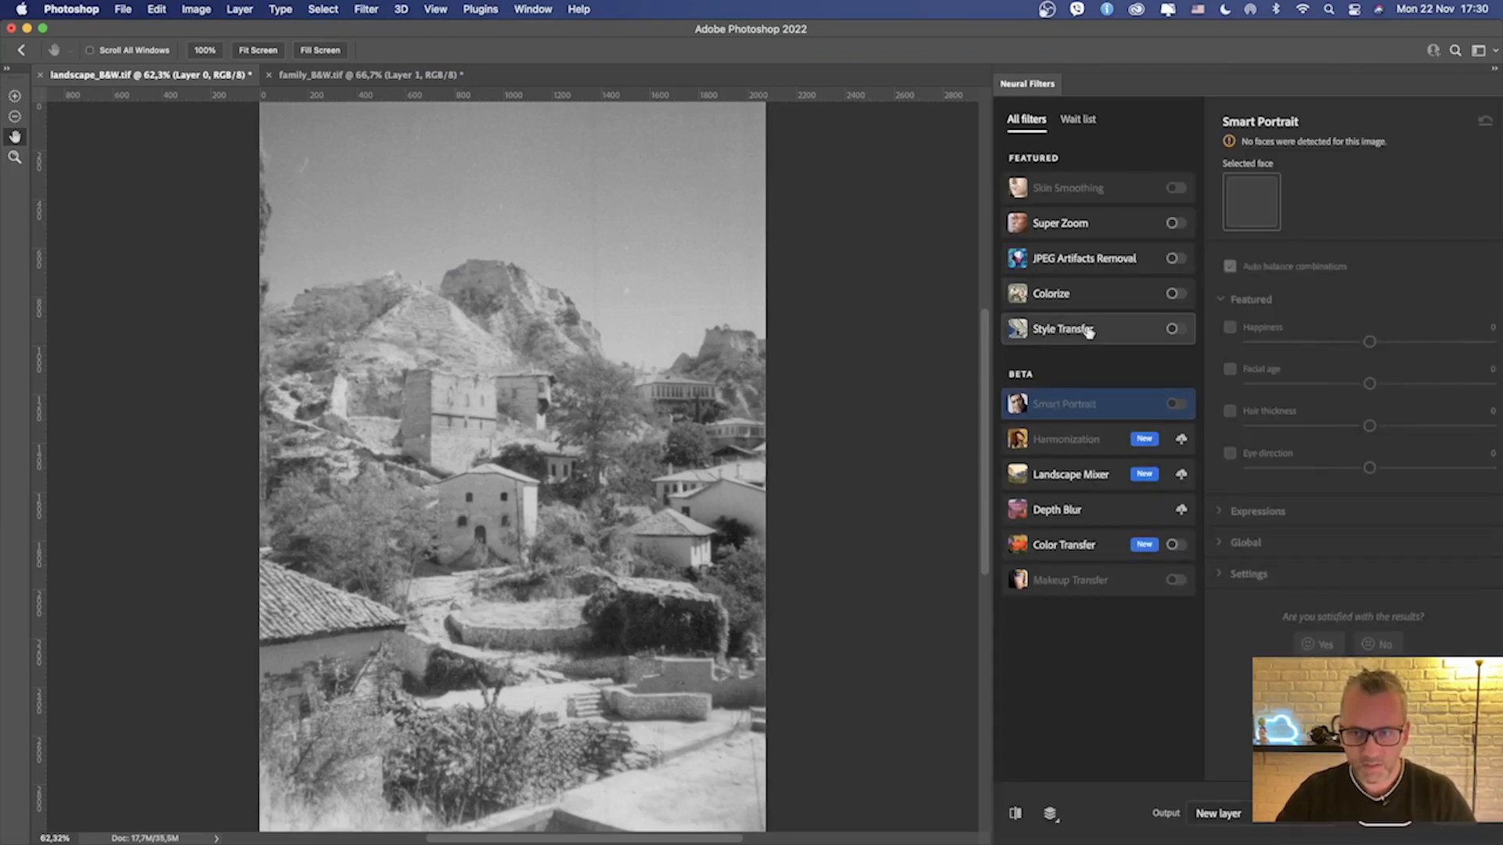
{"action": "left_click", "coordinate": [1114, 292]}
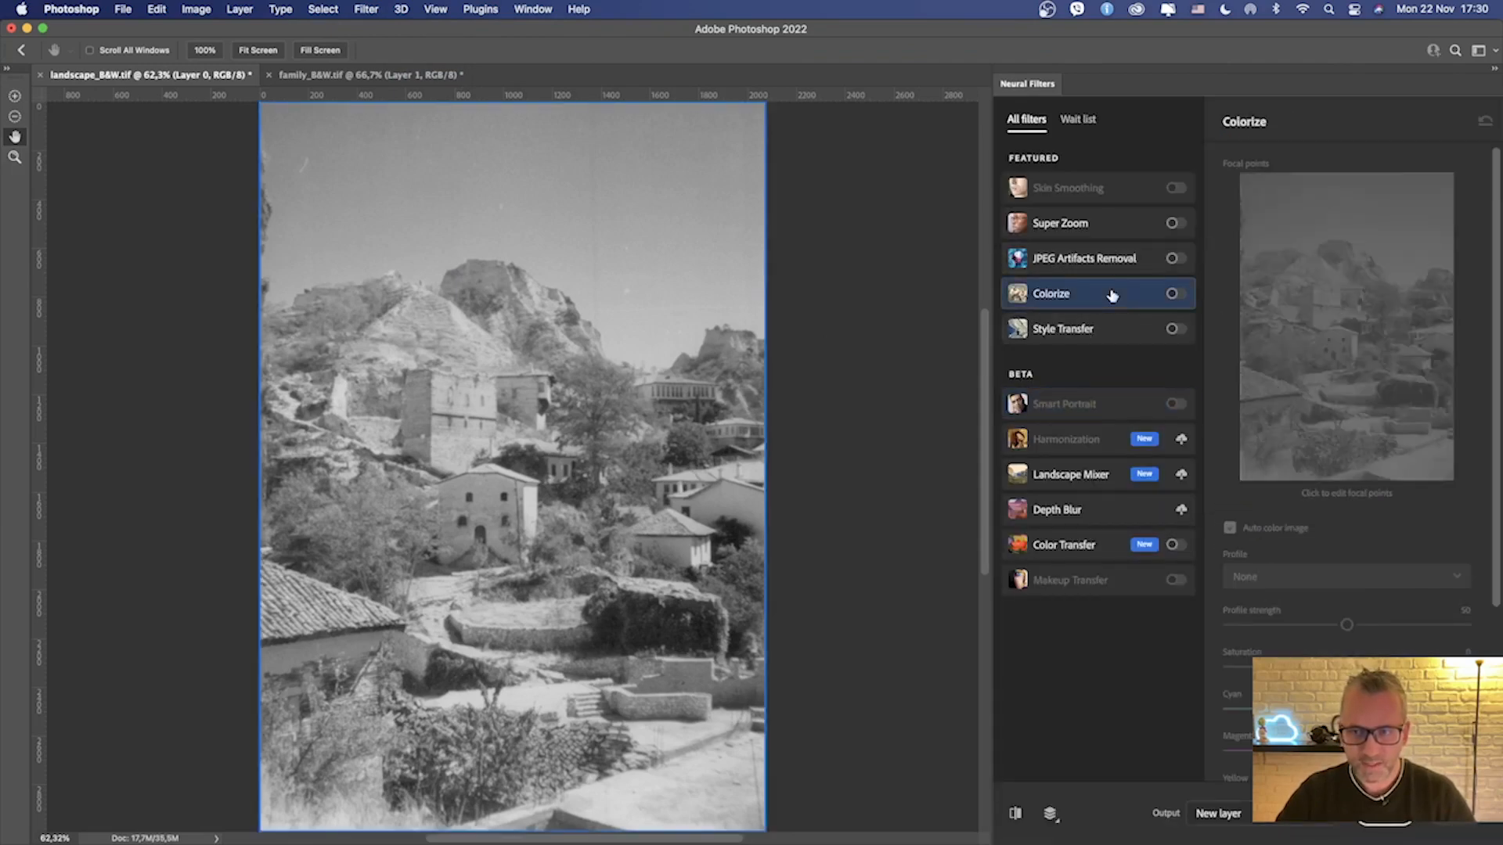
{"action": "left_click", "coordinate": [1173, 294]}
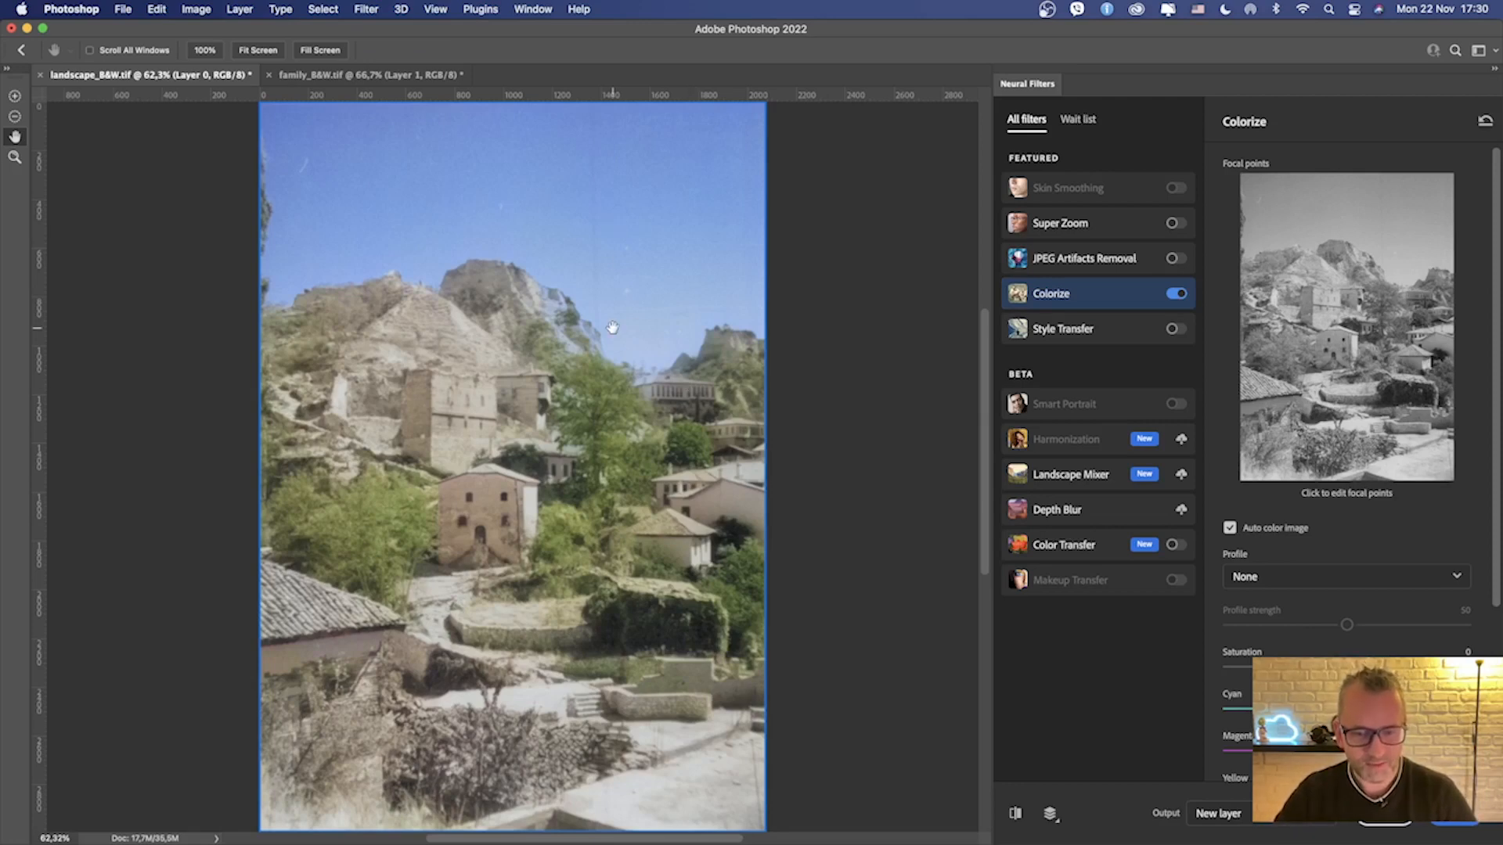
Step: Try the Retro high contrast profile at strength 67, and change to the Retro purple yellow profile at strength 60
{"action": "left_click", "coordinate": [1418, 576]}
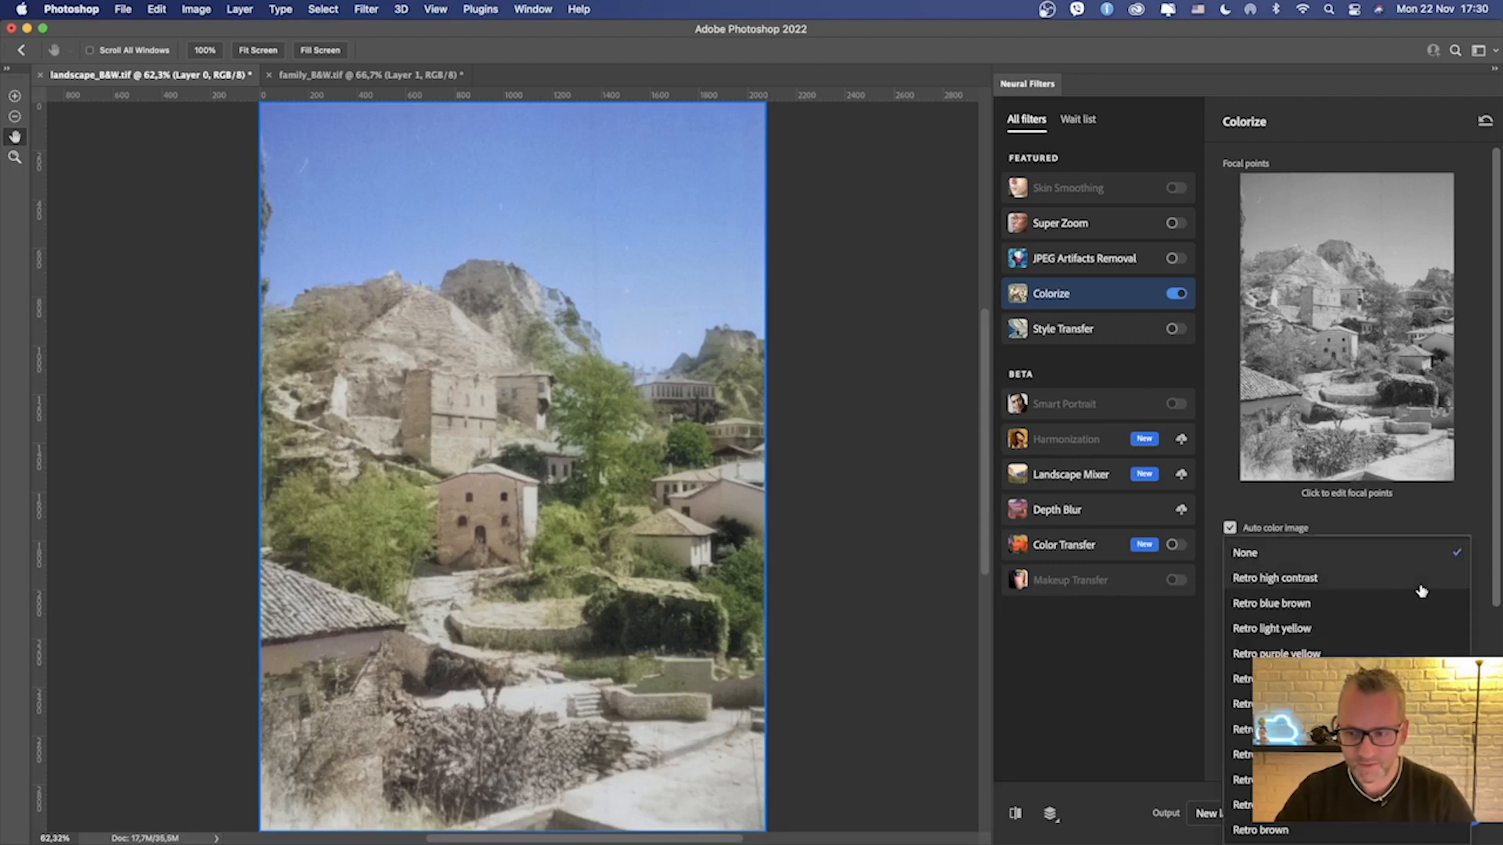
{"action": "left_click", "coordinate": [1419, 580]}
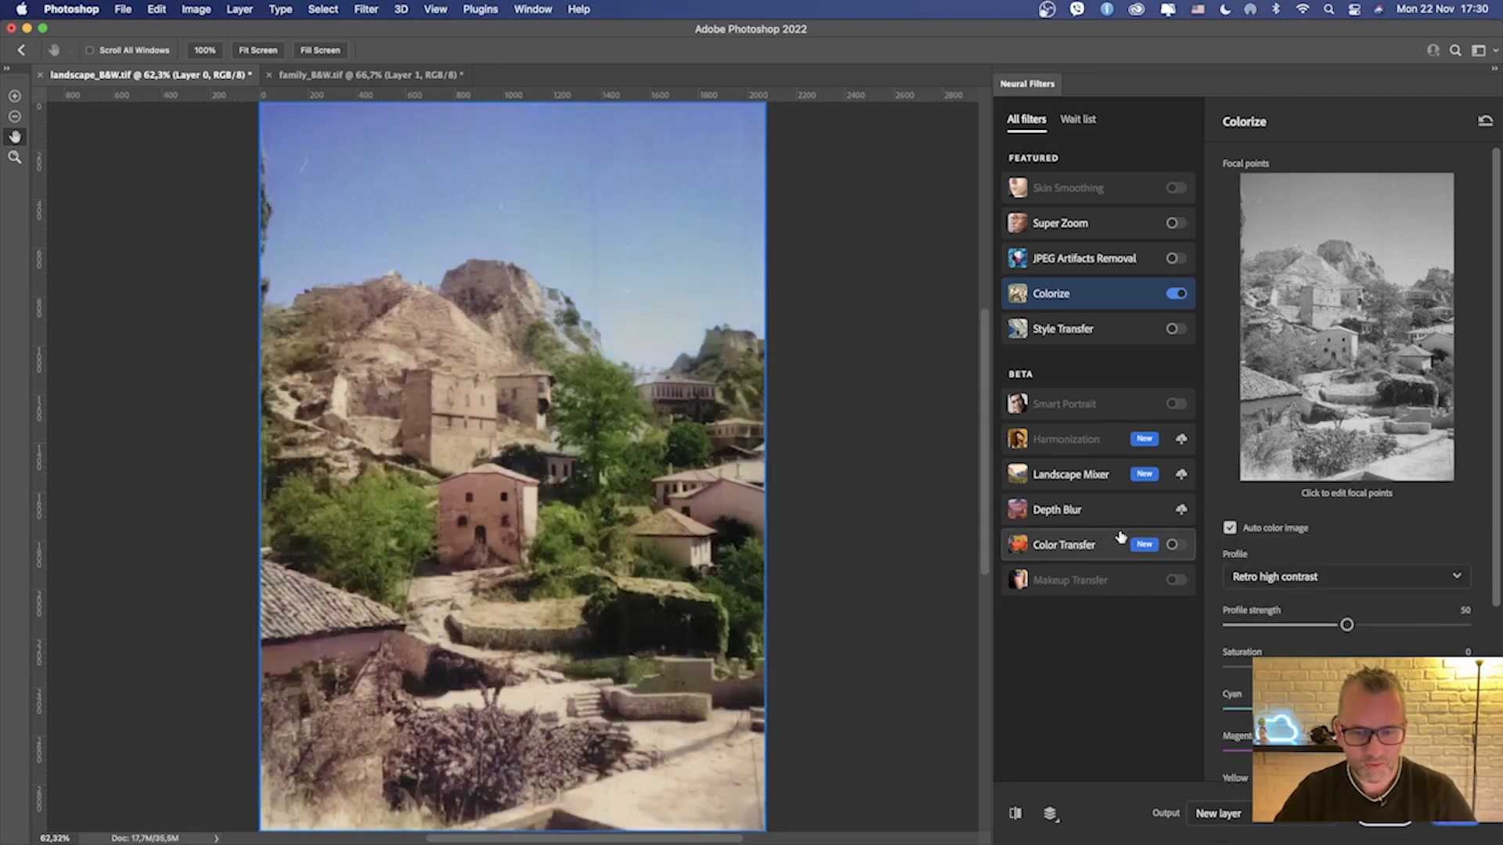
{"action": "scroll", "coordinate": [1351, 554], "scroll_direction": "down", "scroll_amount": 3}
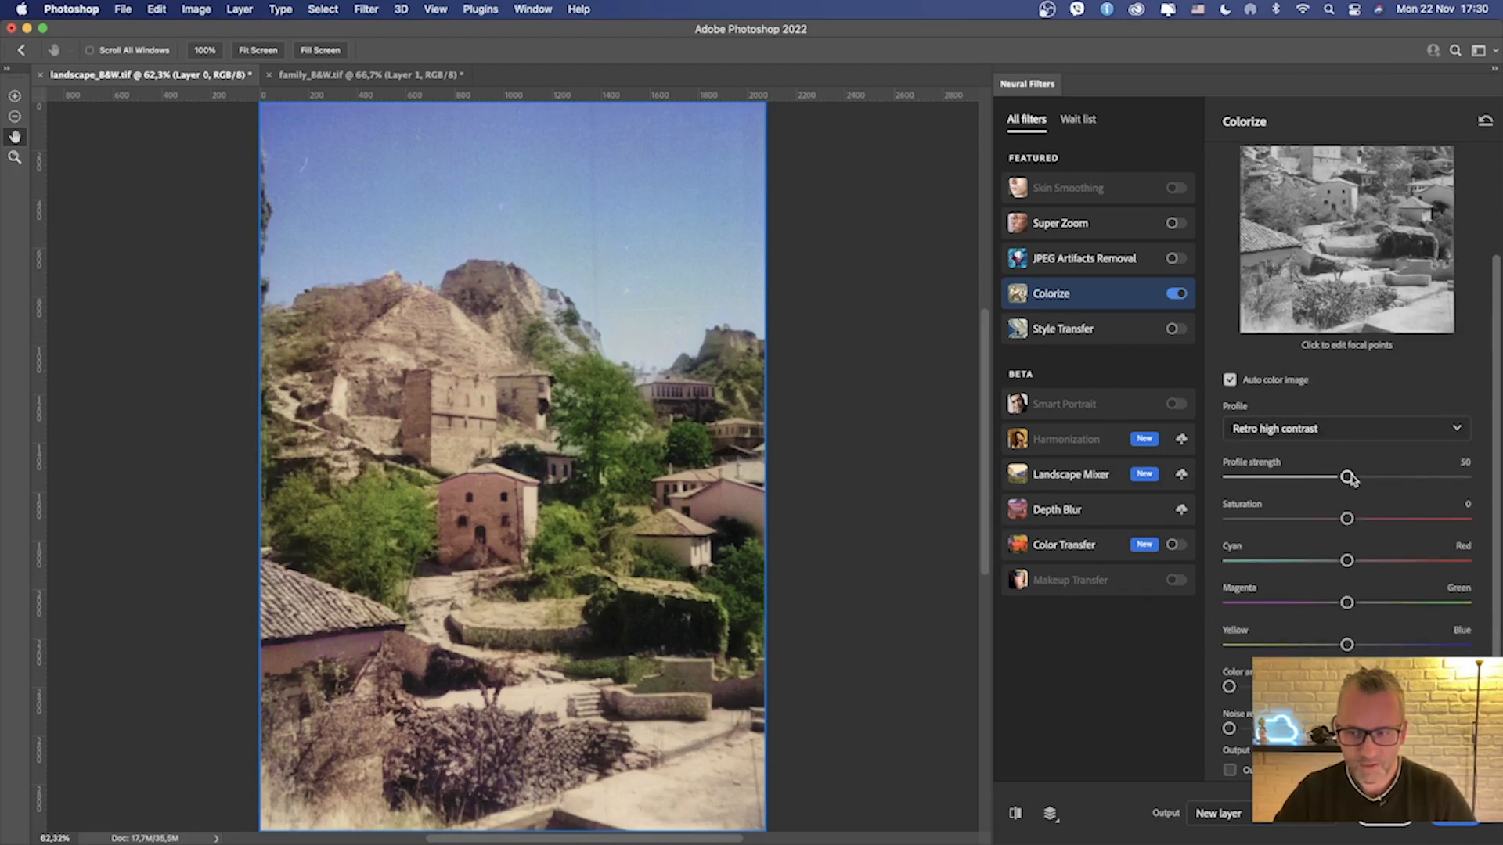
{"action": "left_click_drag", "start_coordinate": [1348, 479], "coordinate": [1319, 479]}
{"action": "left_click_drag", "start_coordinate": [1319, 479], "coordinate": [1386, 477]}
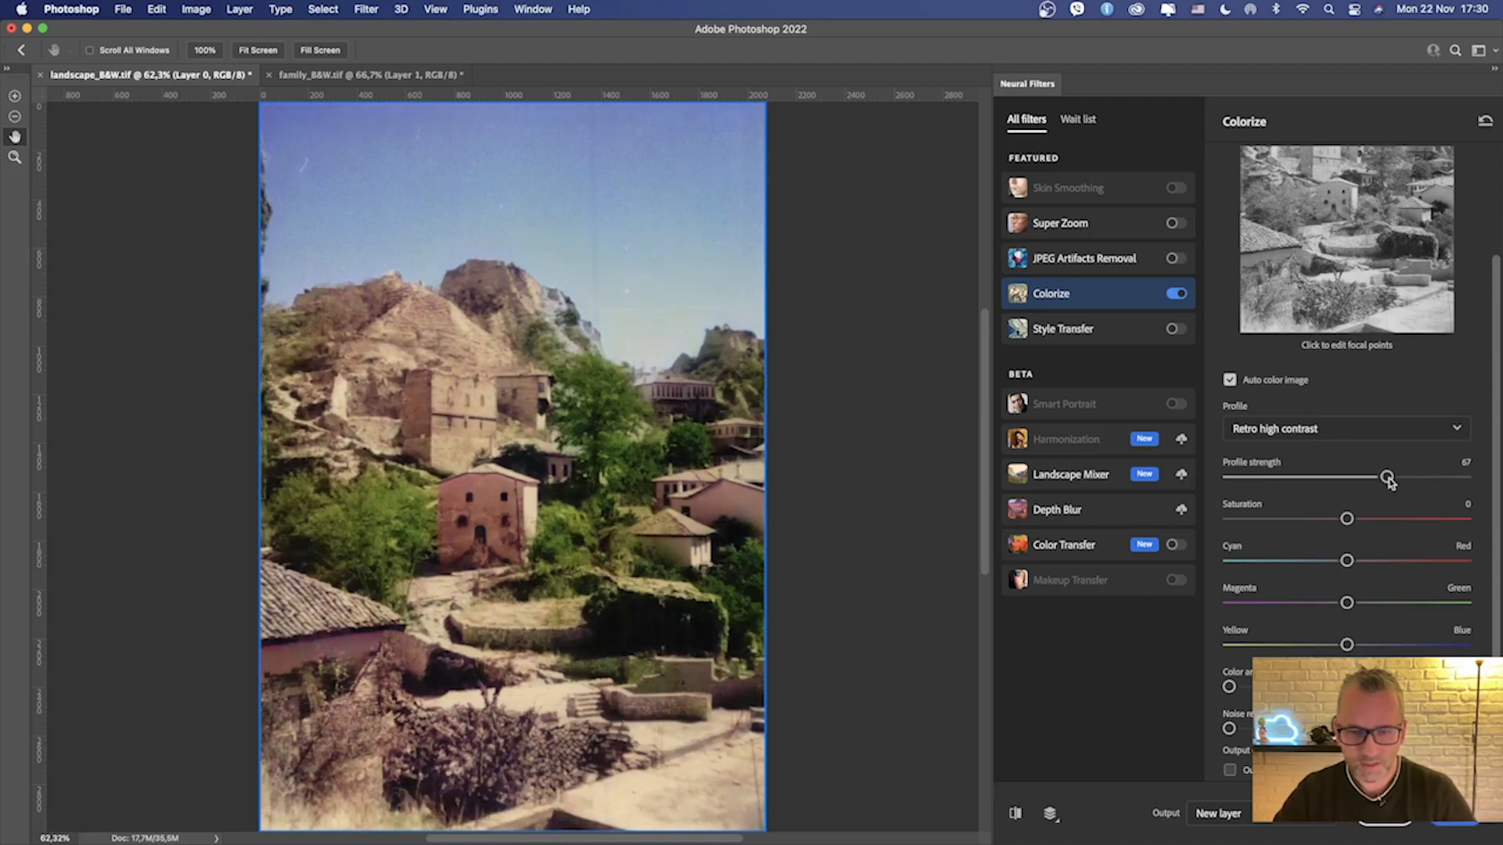
{"action": "left_click", "coordinate": [1355, 429]}
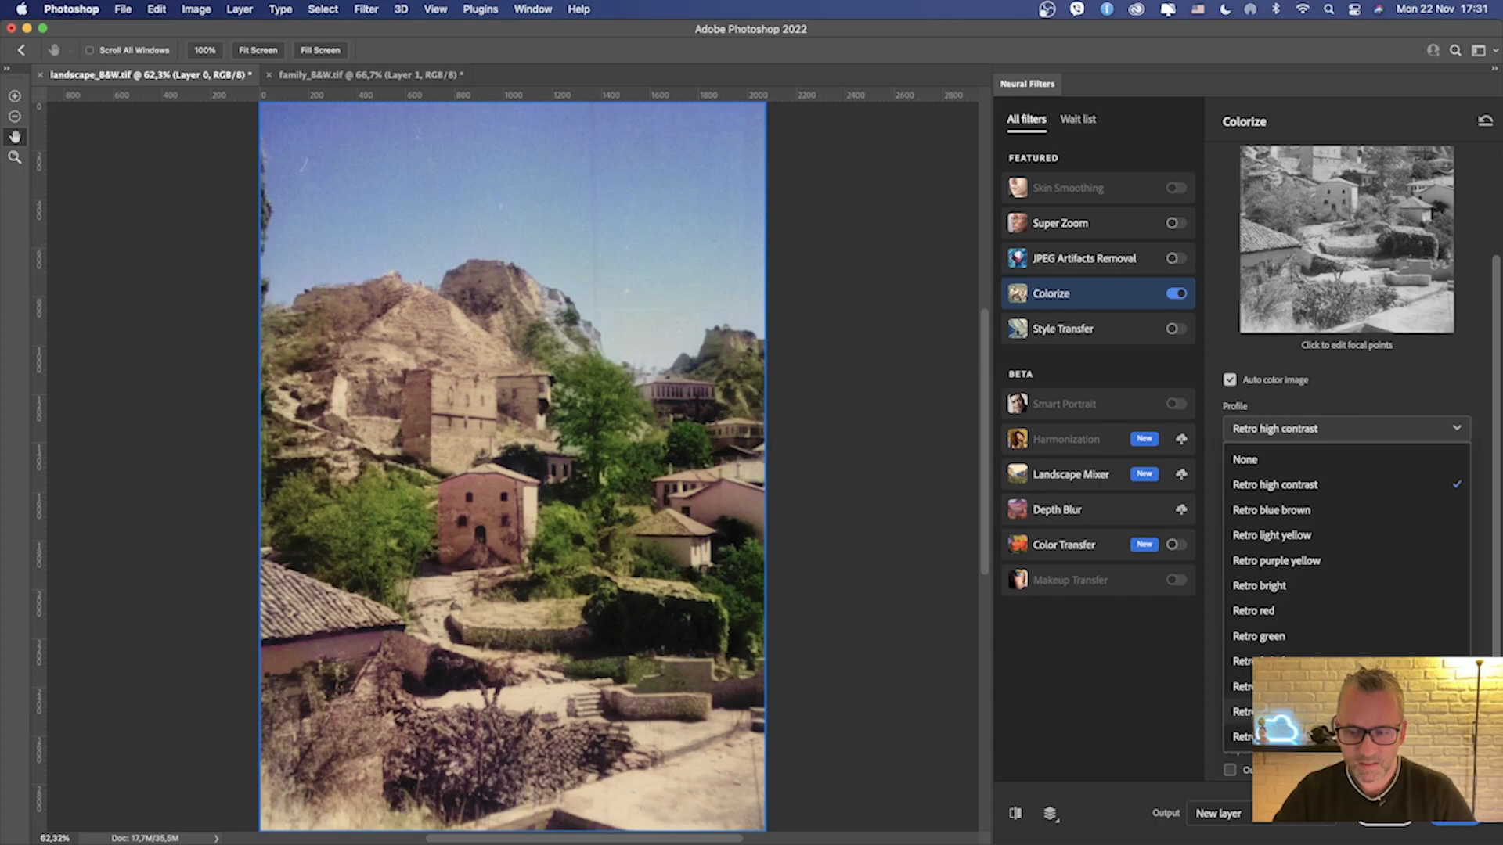
{"action": "left_click", "coordinate": [1332, 562]}
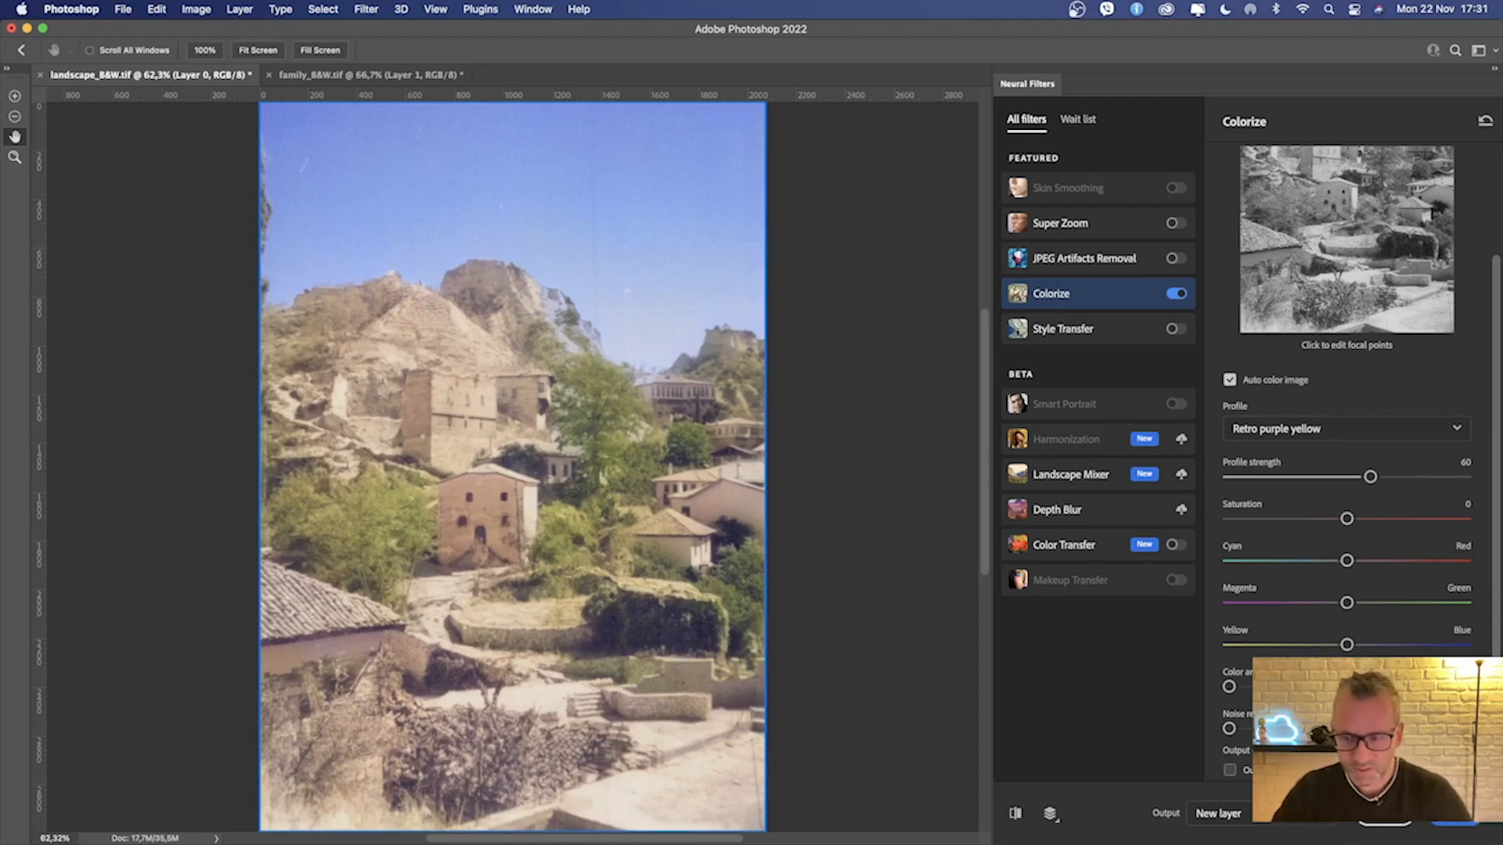
Step: Raise the color artifact reduction slightly and examine the sky and mountains up close
{"action": "left_click_drag", "start_coordinate": [1229, 686], "coordinate": [1250, 688]}
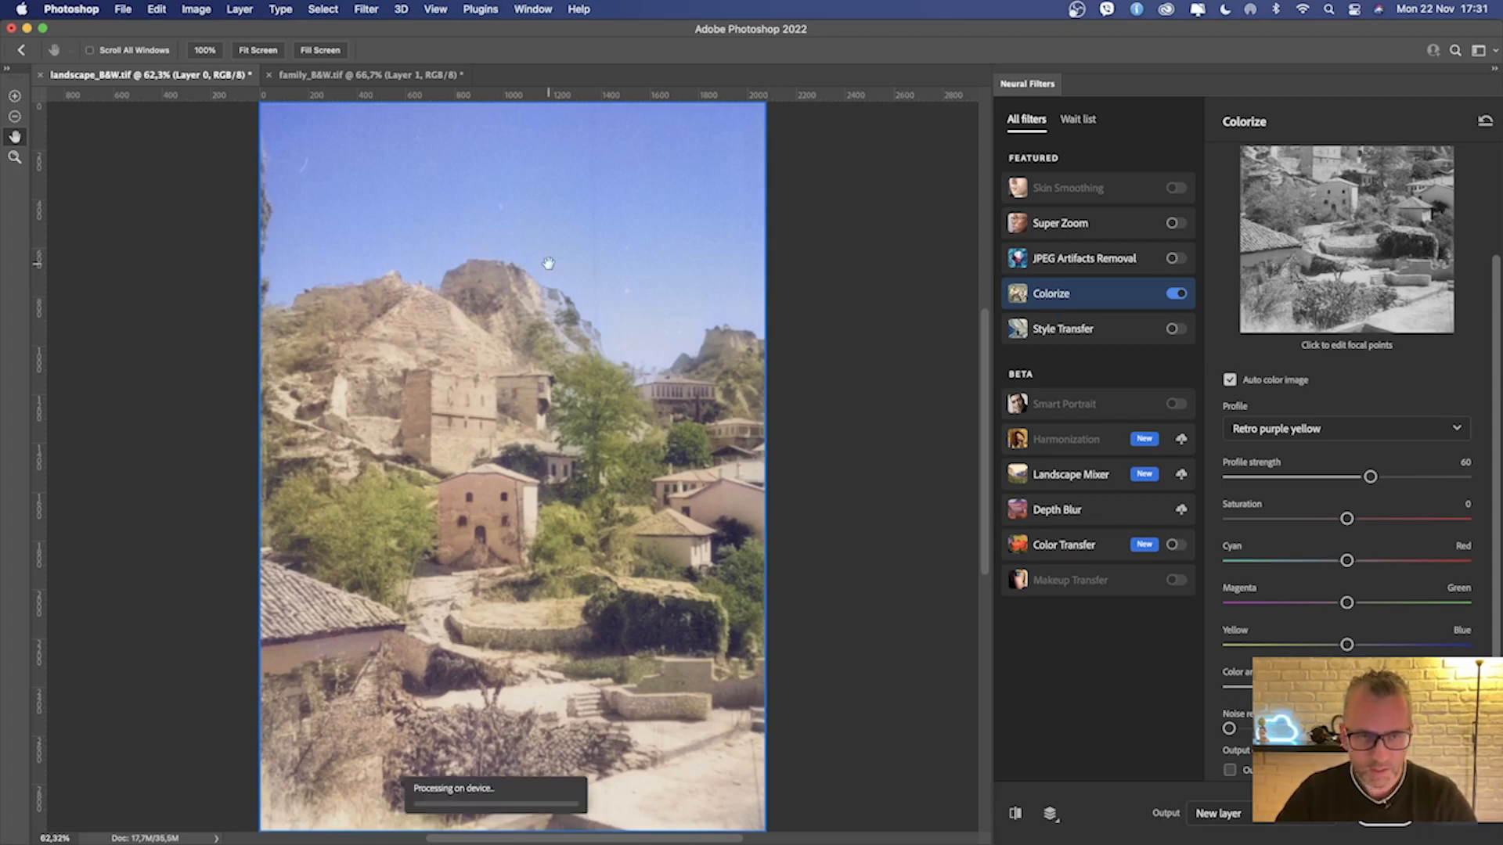
{"action": "key", "text": "z"}
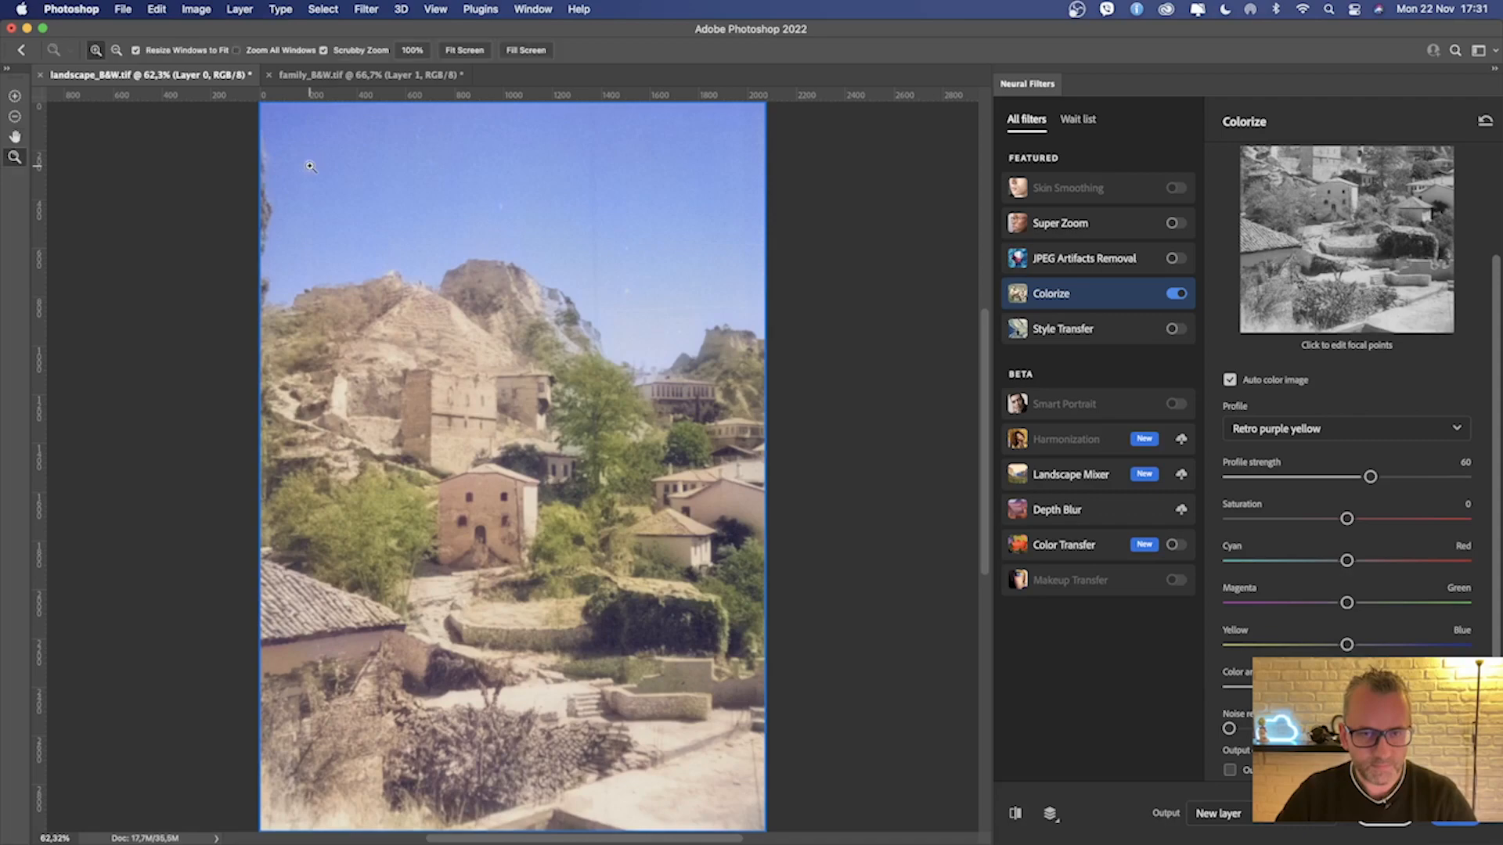
{"action": "left_click_drag", "start_coordinate": [302, 159], "coordinate": [415, 379]}
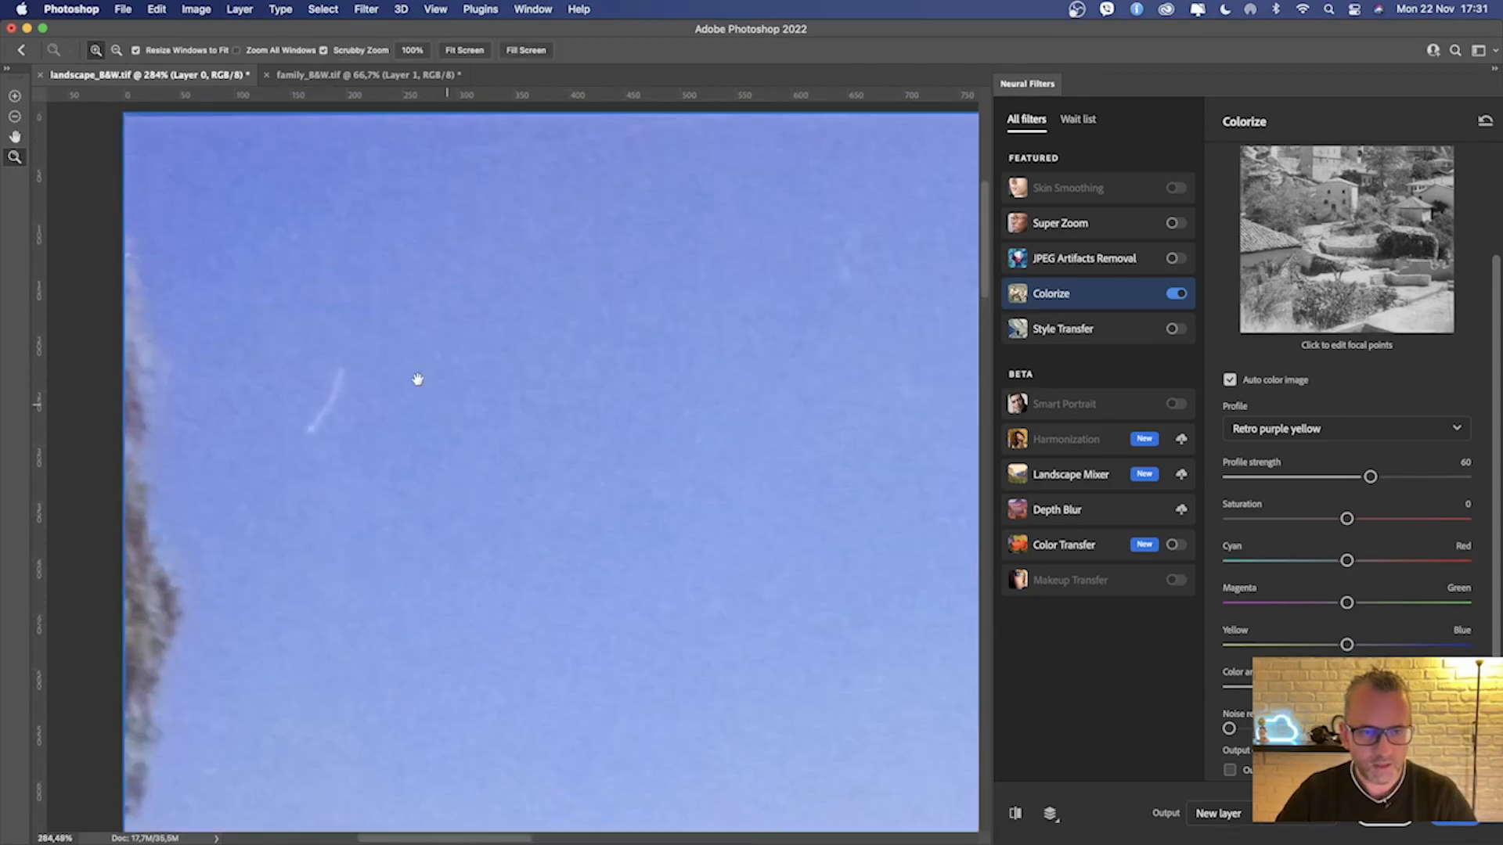
{"action": "left_click_drag", "start_coordinate": [692, 603], "coordinate": [499, 324]}
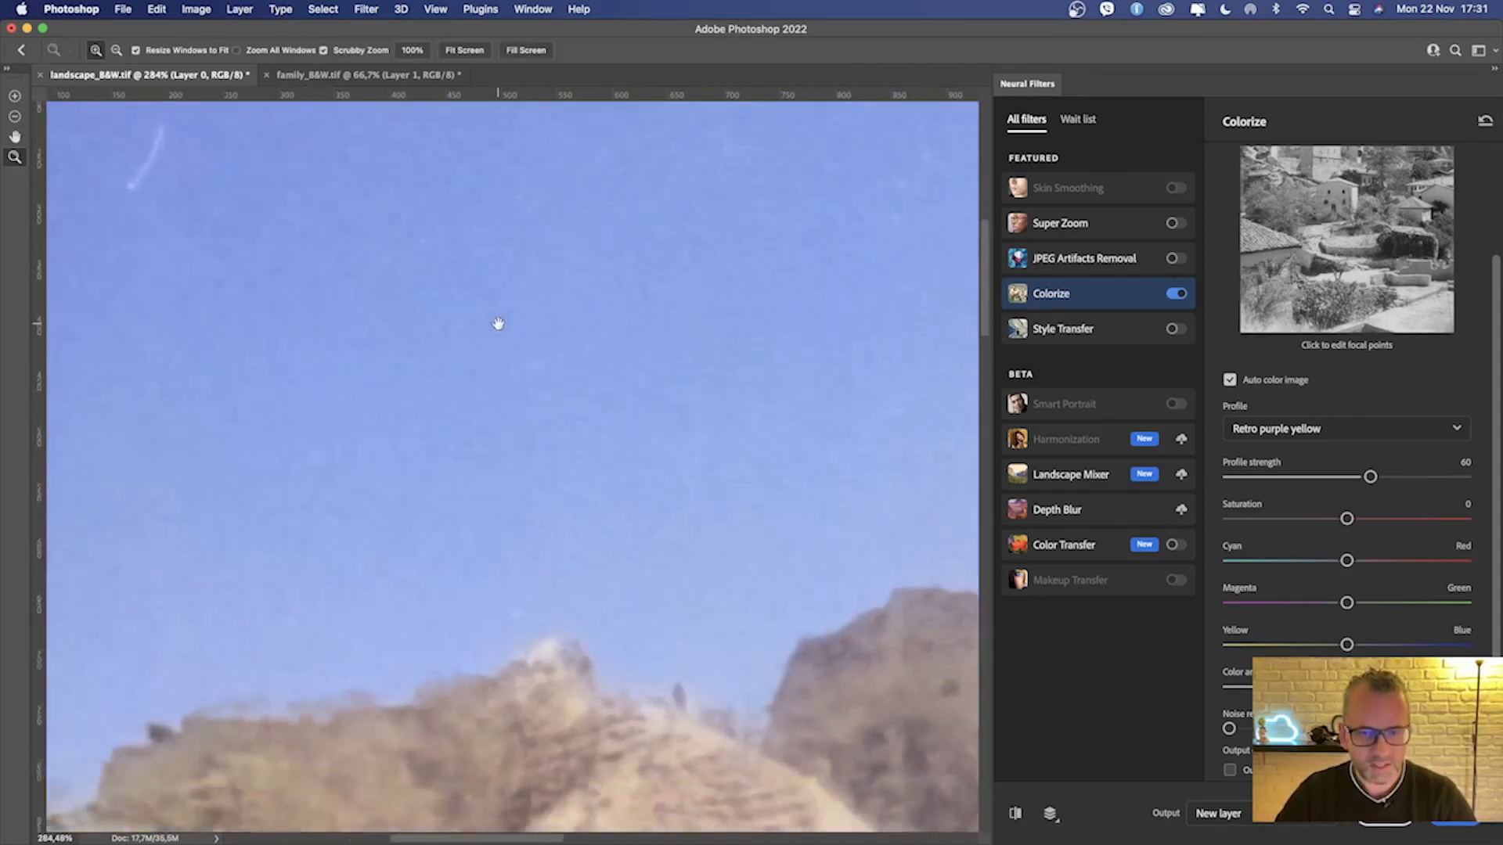
{"action": "key", "text": "super+minus"}
{"action": "key", "text": "super+minus"}
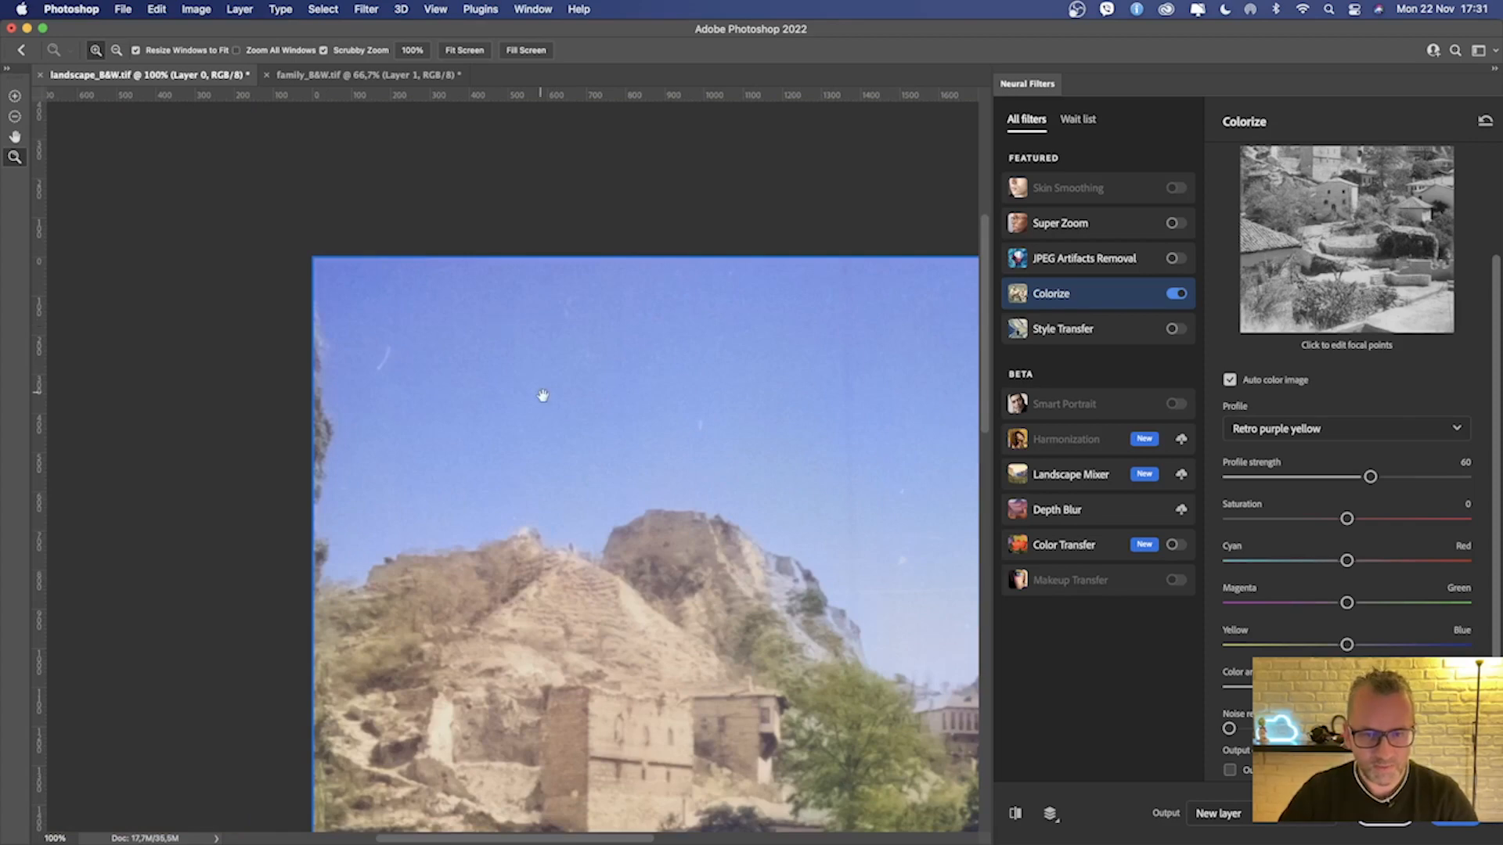
{"action": "left_click_drag", "start_coordinate": [544, 396], "coordinate": [466, 285]}
{"action": "left_click_drag", "start_coordinate": [571, 352], "coordinate": [498, 283]}
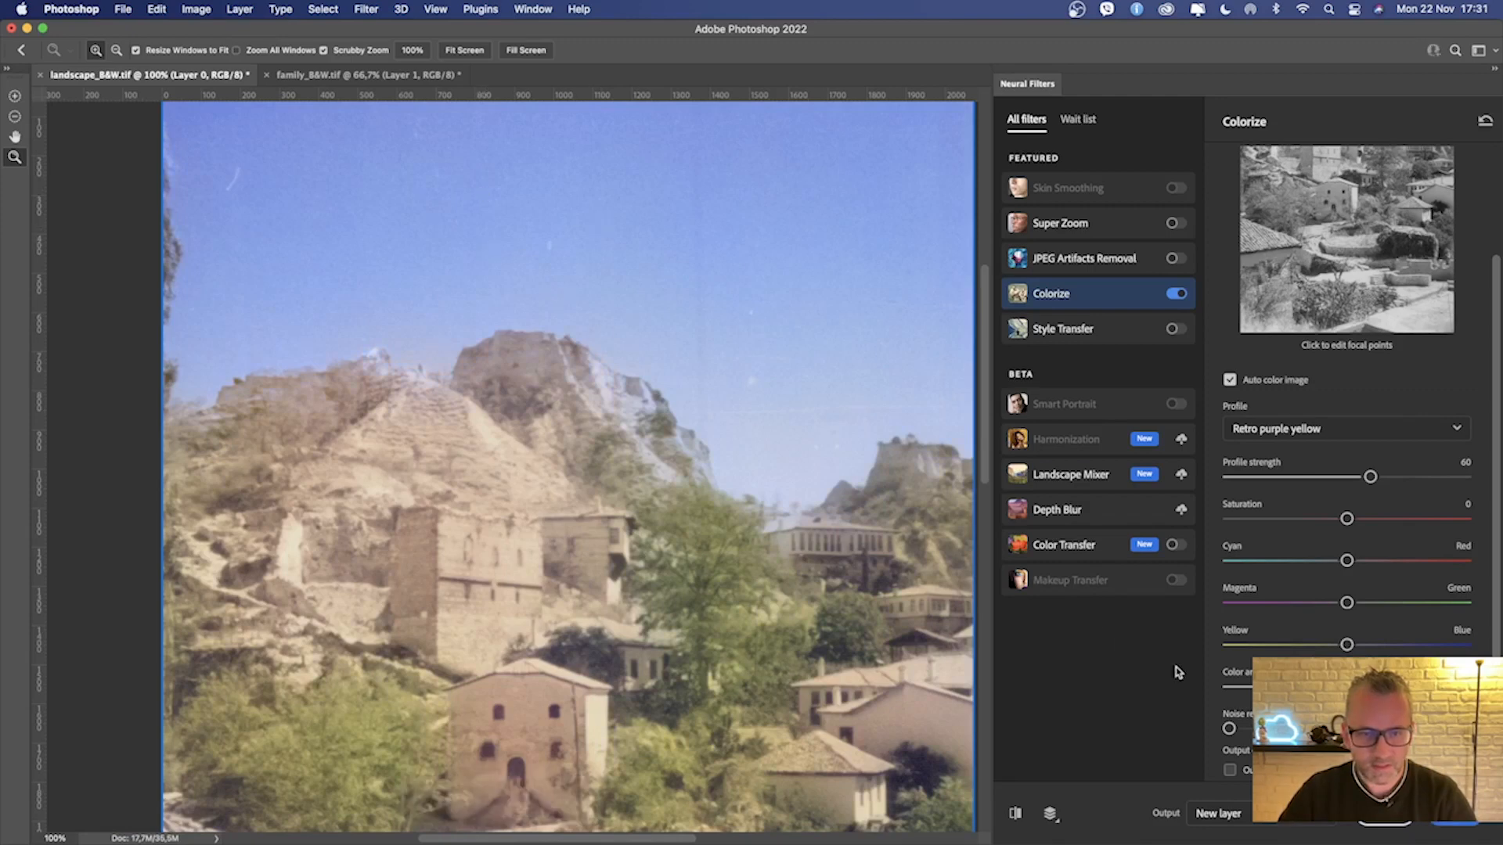
Step: Compare the colorized preview with the original, and return the color artifact reduction to 0
{"action": "left_click", "coordinate": [1016, 815]}
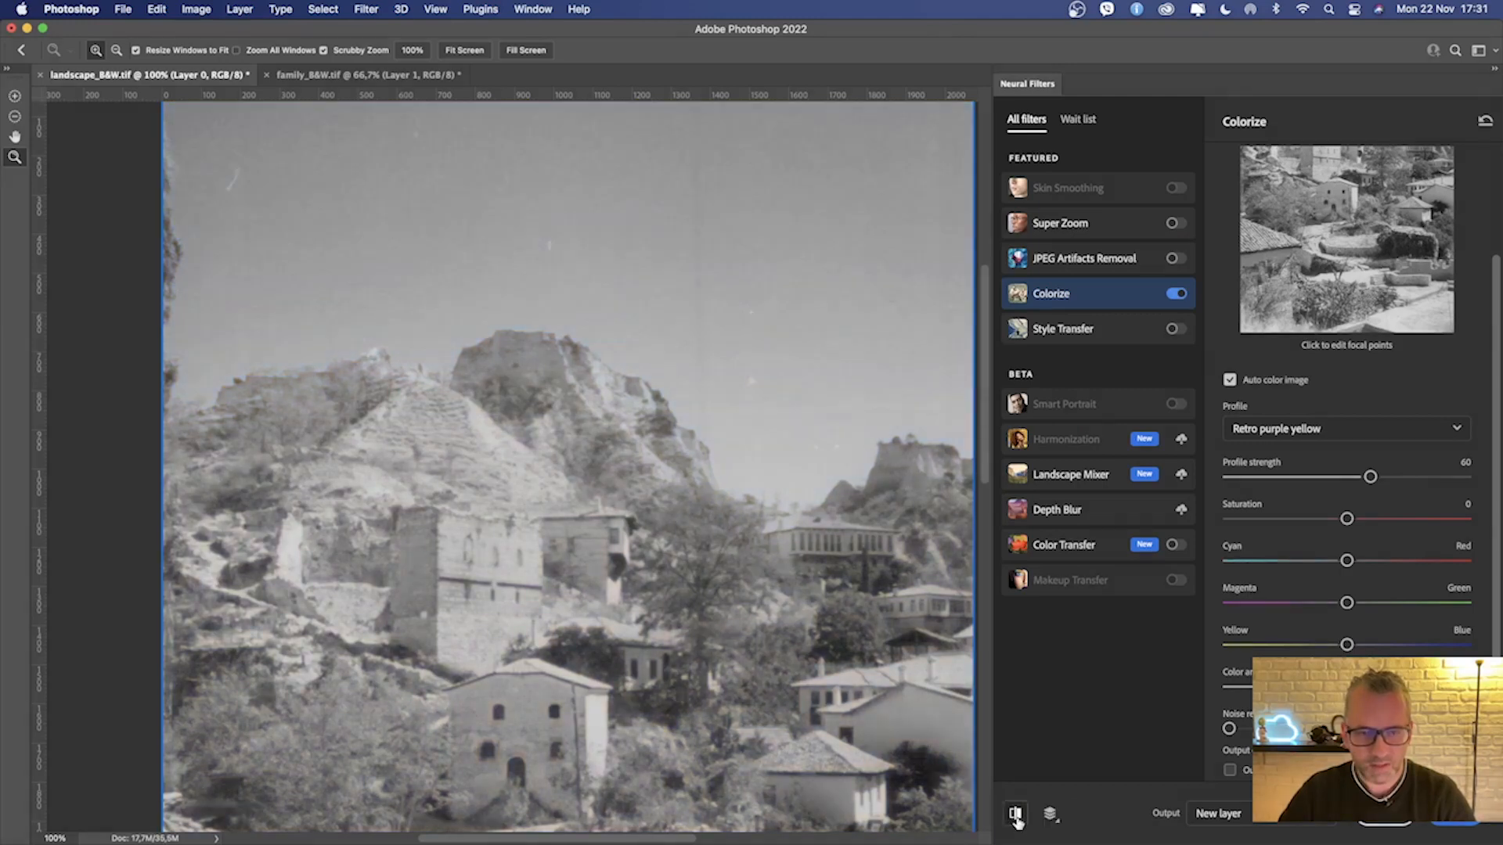
{"action": "left_click", "coordinate": [1015, 815]}
{"action": "left_click", "coordinate": [1015, 815]}
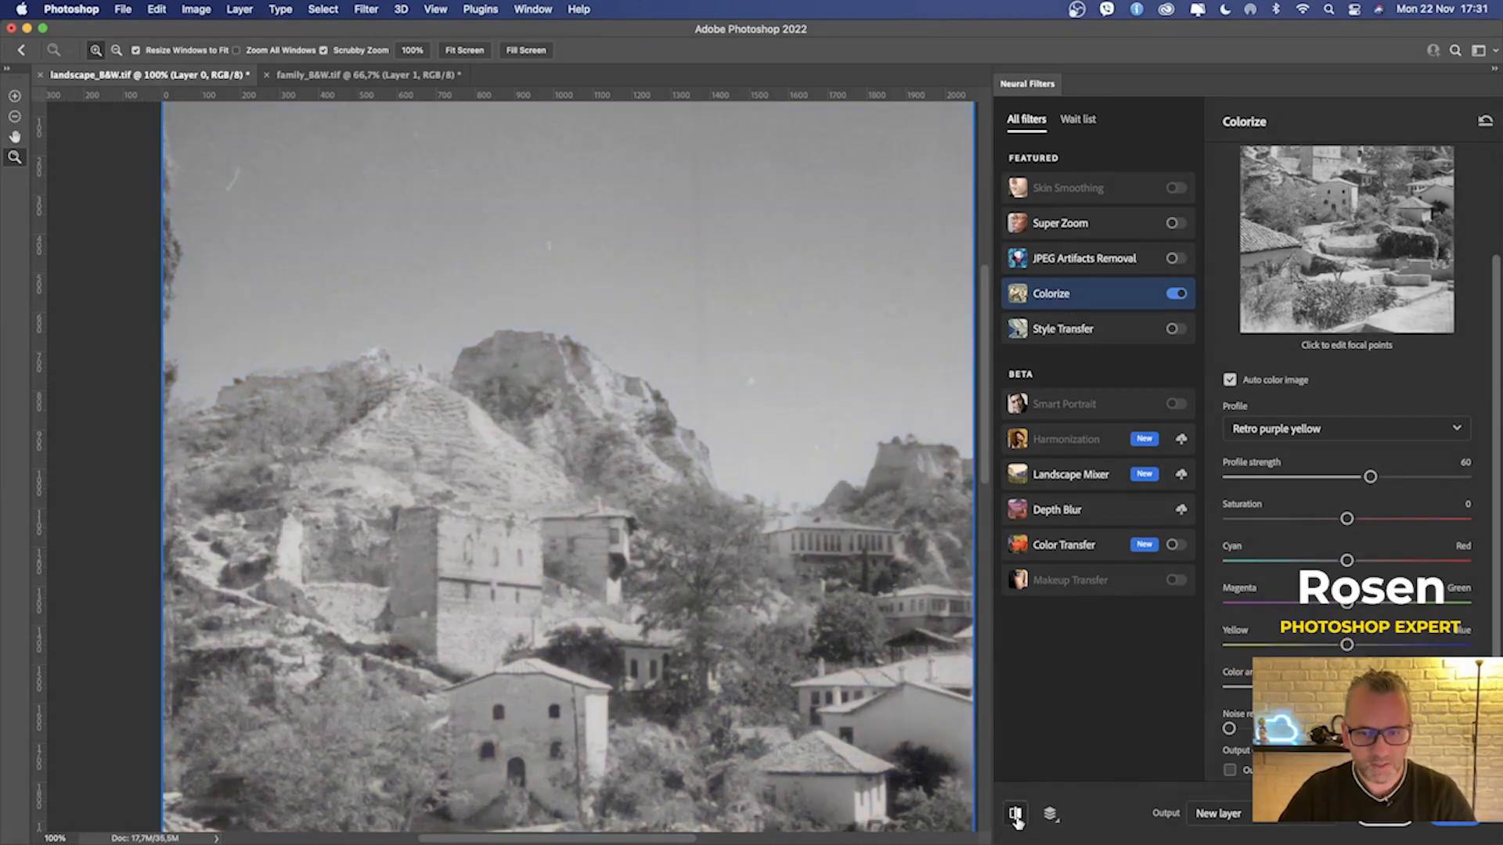
{"action": "left_click", "coordinate": [1016, 815]}
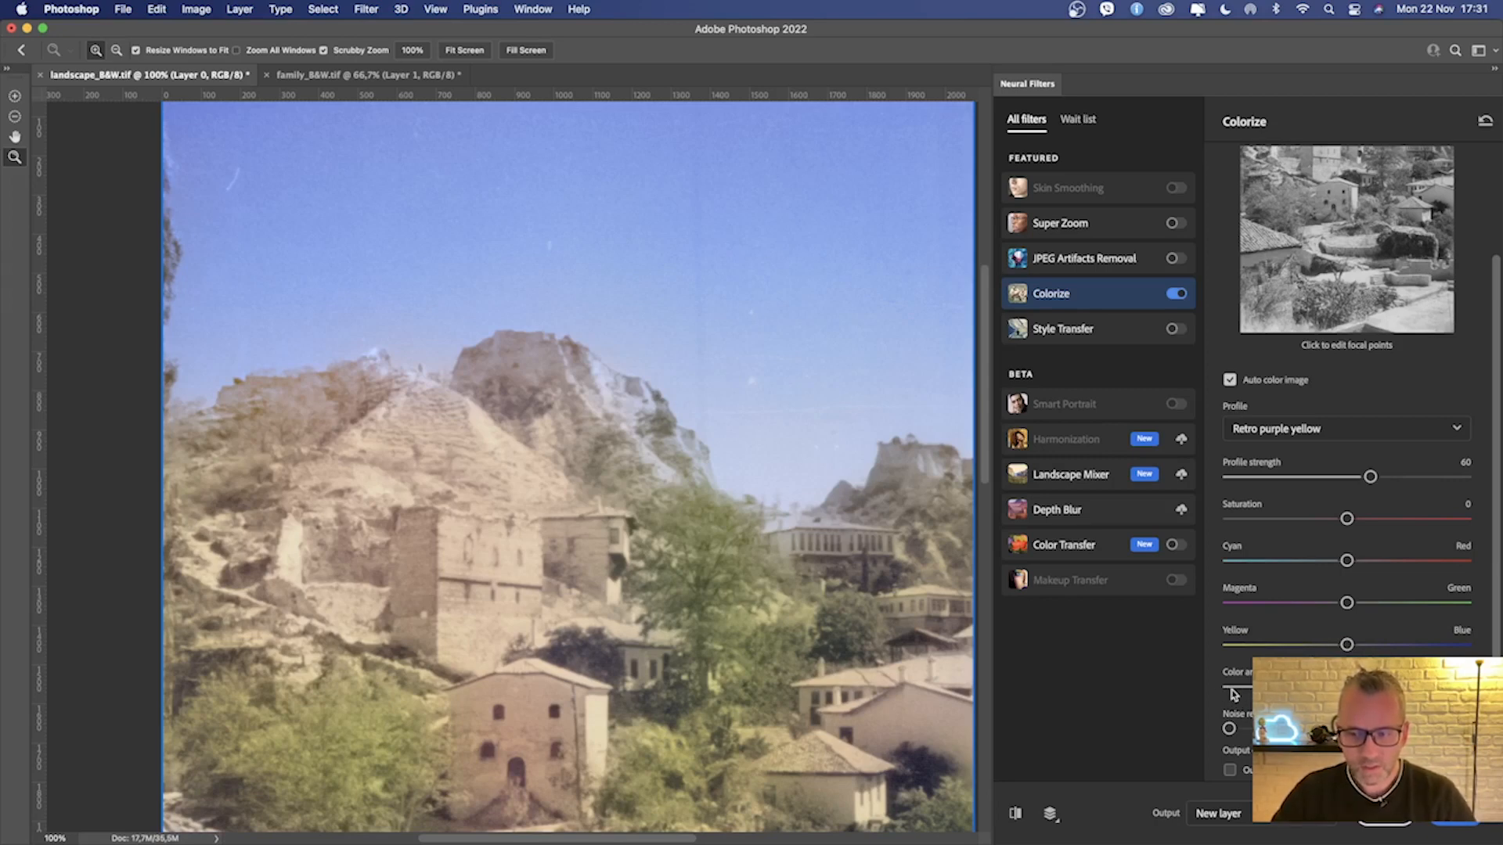
{"action": "left_click_drag", "start_coordinate": [1230, 689], "coordinate": [1215, 688]}
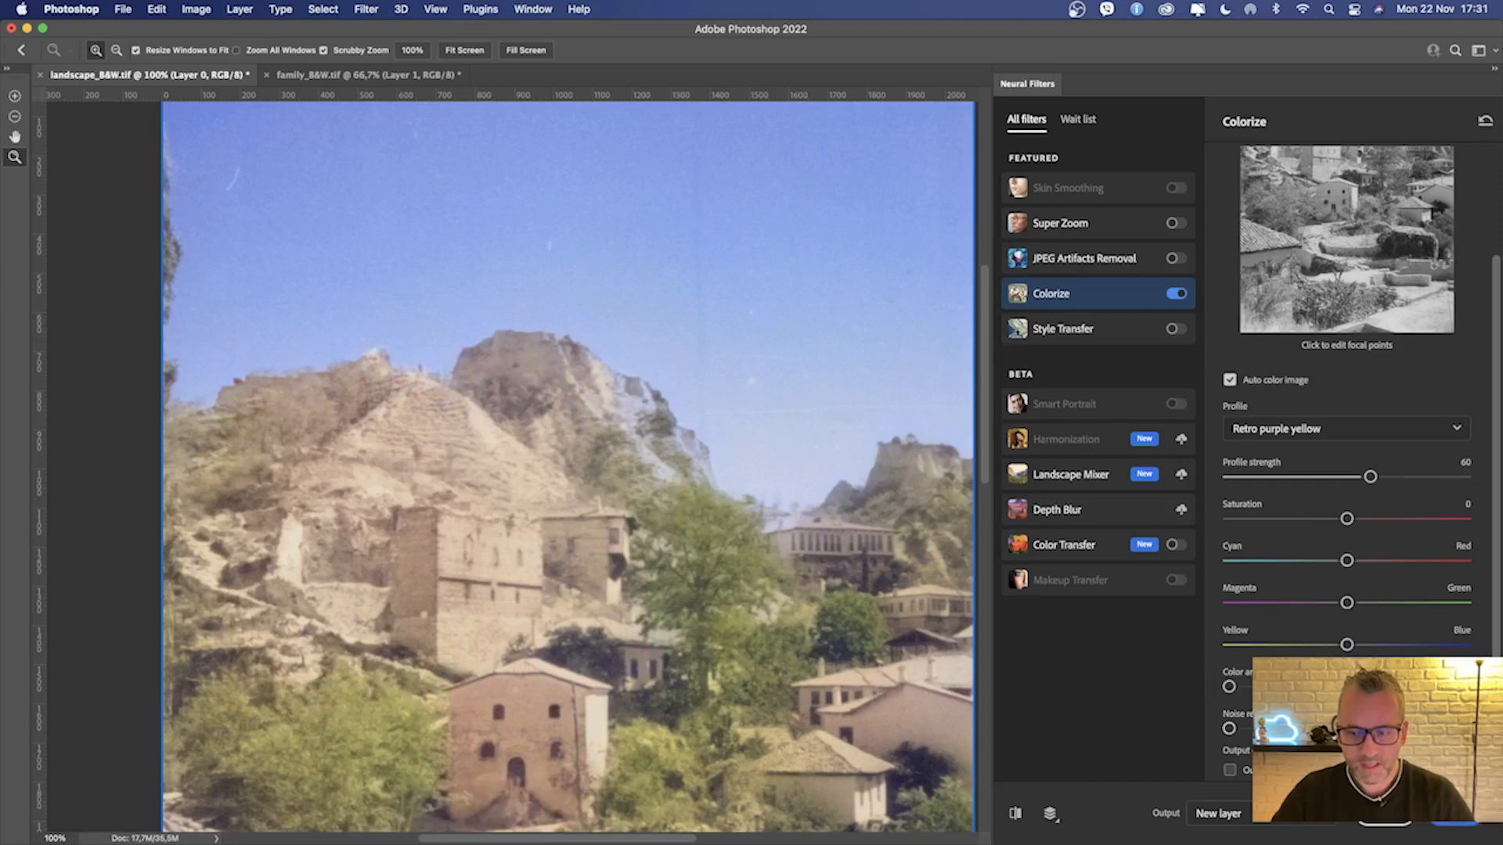
Step: Try a noise reduction of 54 on the mountain and sky, and lower it to 12
{"action": "scroll", "coordinate": [1231, 731], "scroll_direction": "down", "scroll_amount": 3}
{"action": "left_click_drag", "start_coordinate": [1230, 638], "coordinate": [1356, 639]}
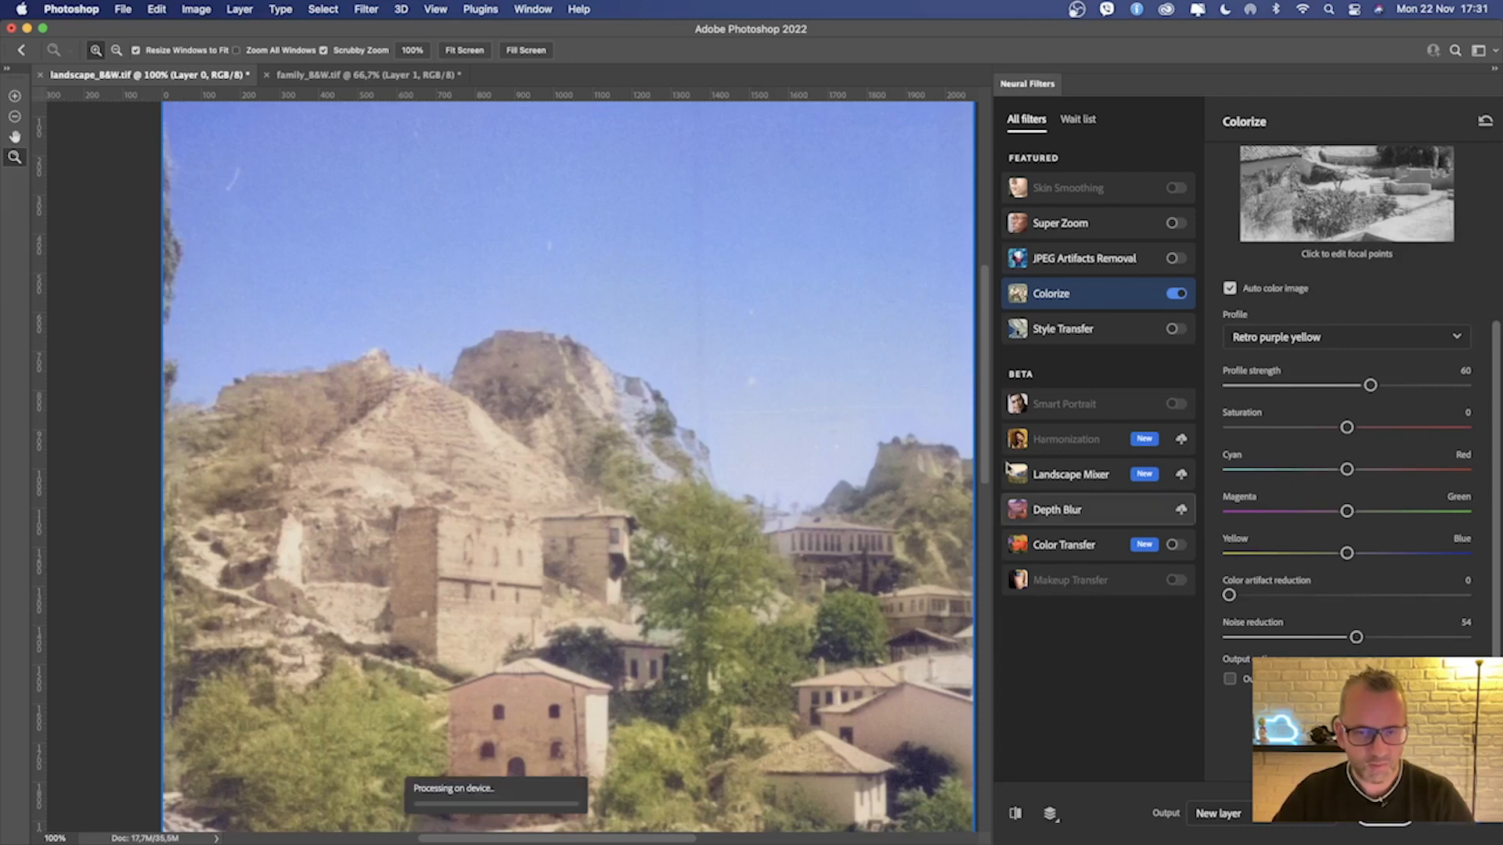
{"action": "left_click", "coordinate": [586, 261]}
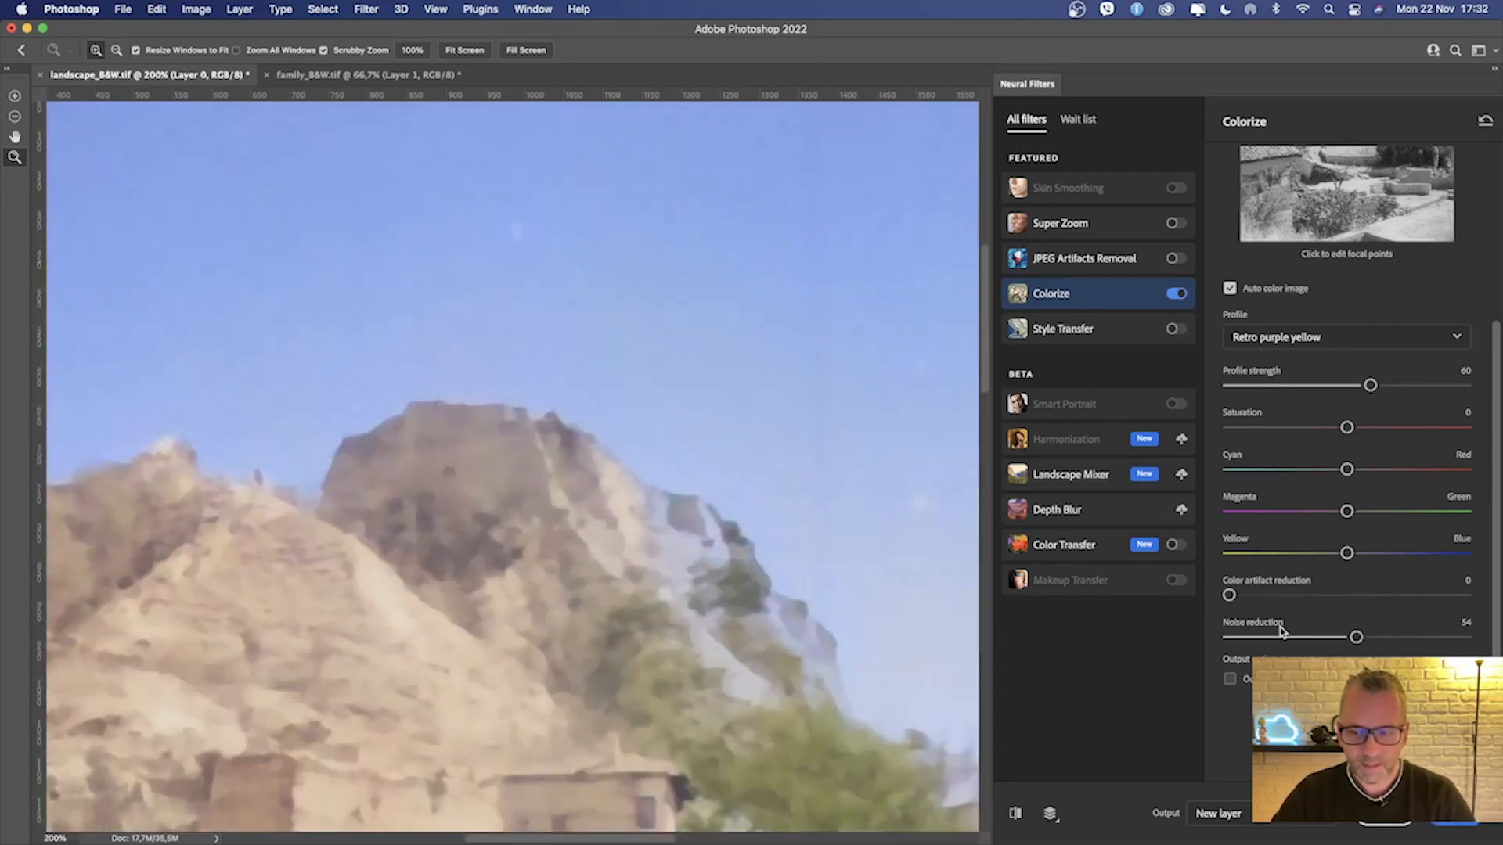
{"action": "left_click", "coordinate": [1255, 639]}
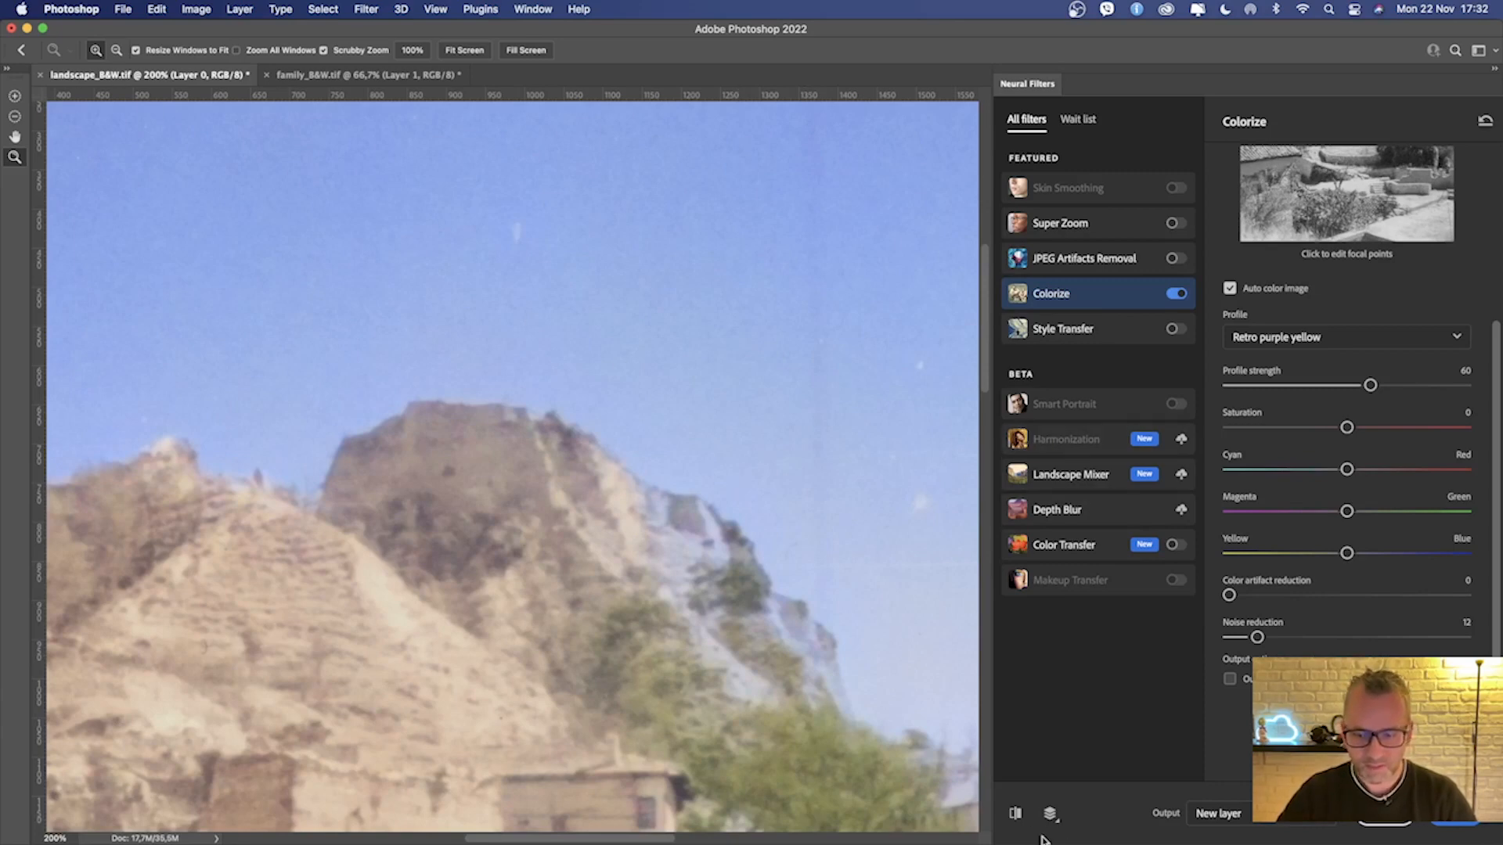
Step: Compare the original with the colorized landscape, both up close and as a whole picture
{"action": "left_click", "coordinate": [1015, 815]}
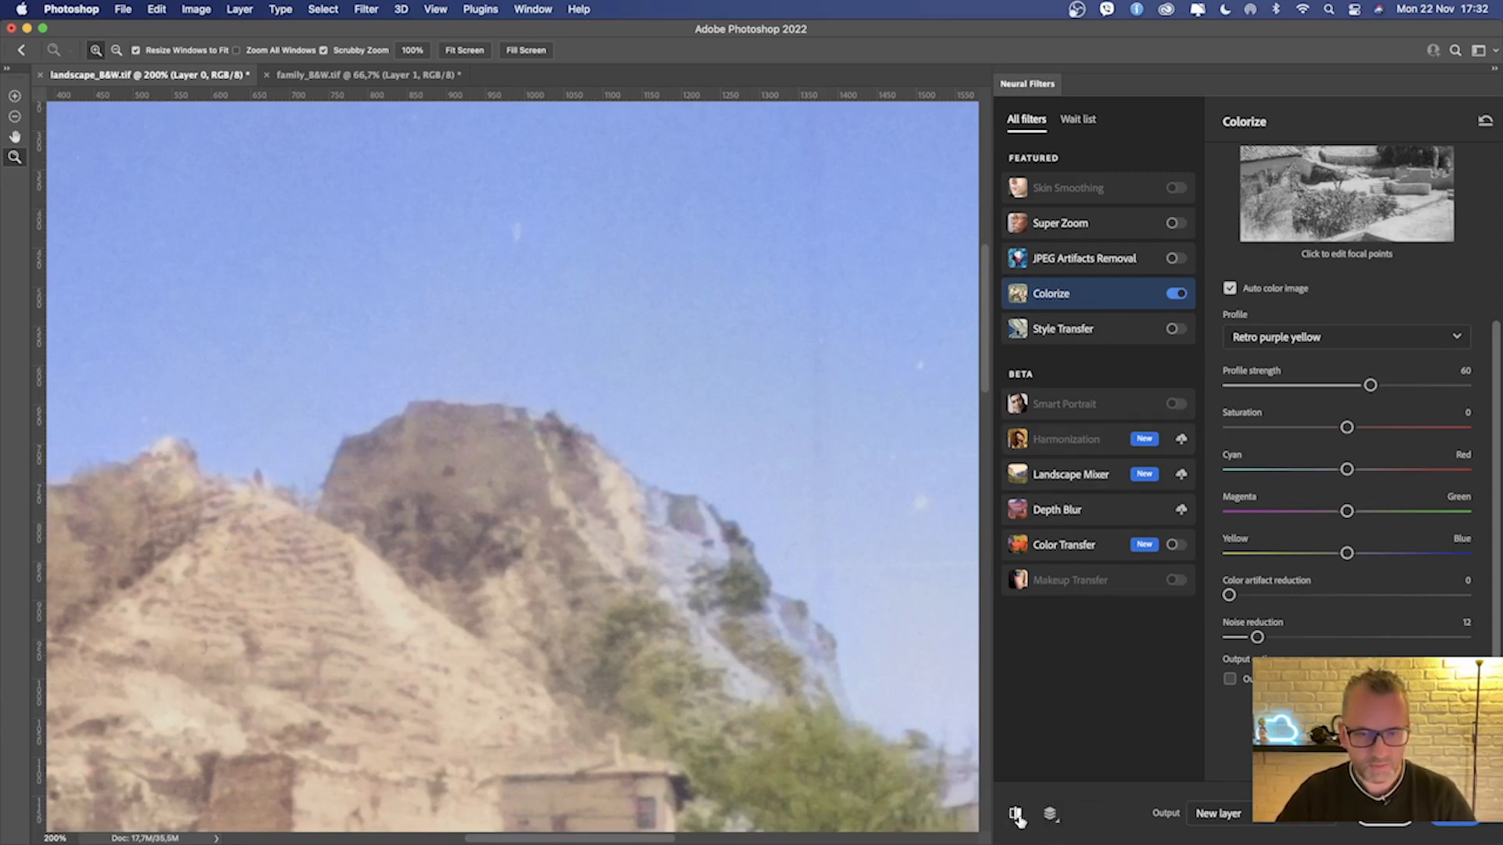
{"action": "left_click", "coordinate": [1016, 815]}
{"action": "left_click_drag", "start_coordinate": [606, 349], "coordinate": [563, 384]}
{"action": "left_click_drag", "start_coordinate": [639, 437], "coordinate": [548, 319]}
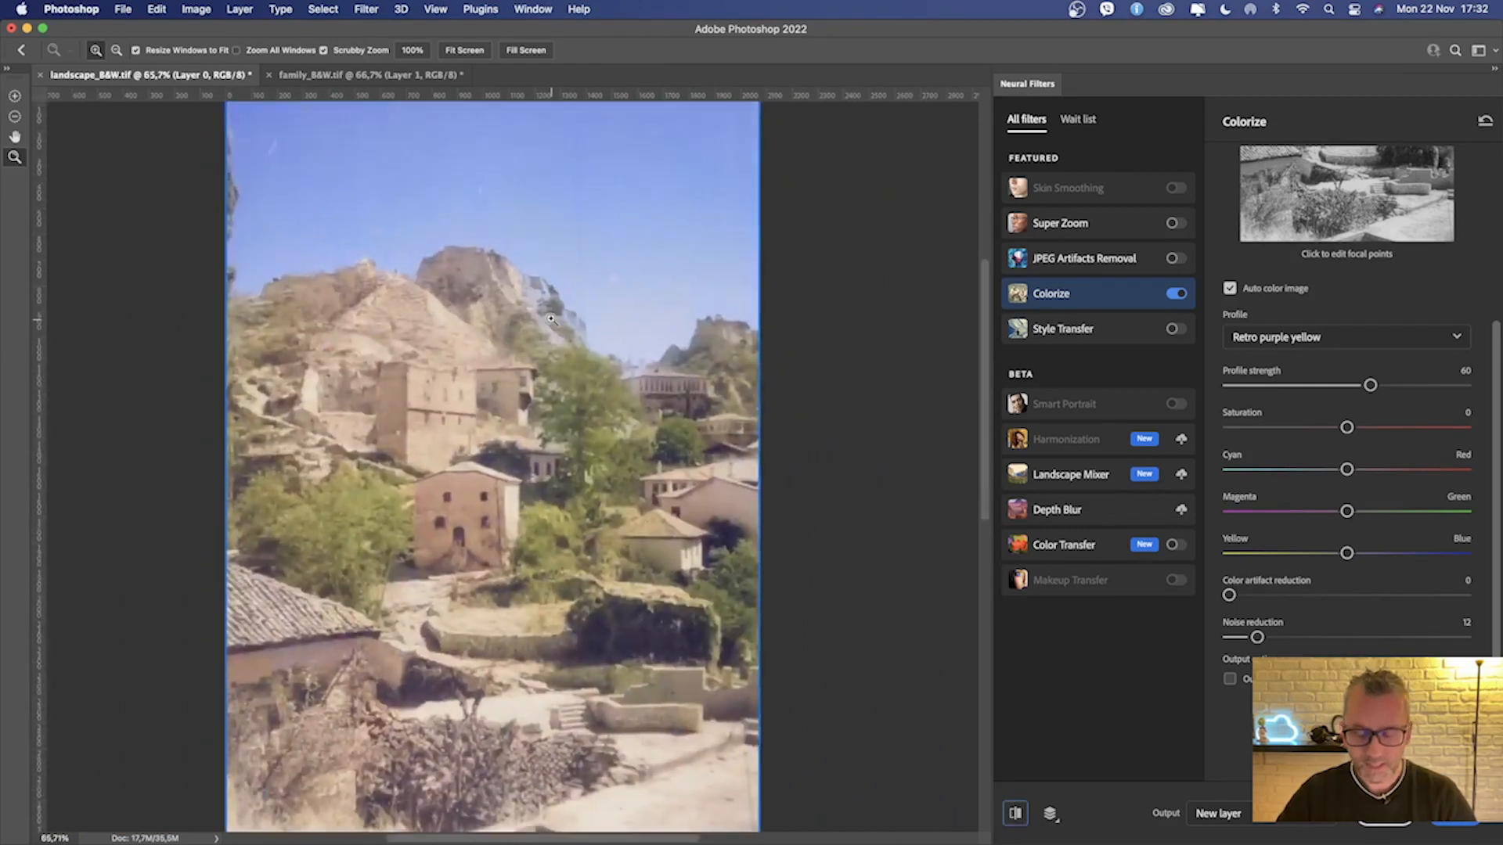
{"action": "key", "text": "space"}
{"action": "key", "text": "super+minus"}
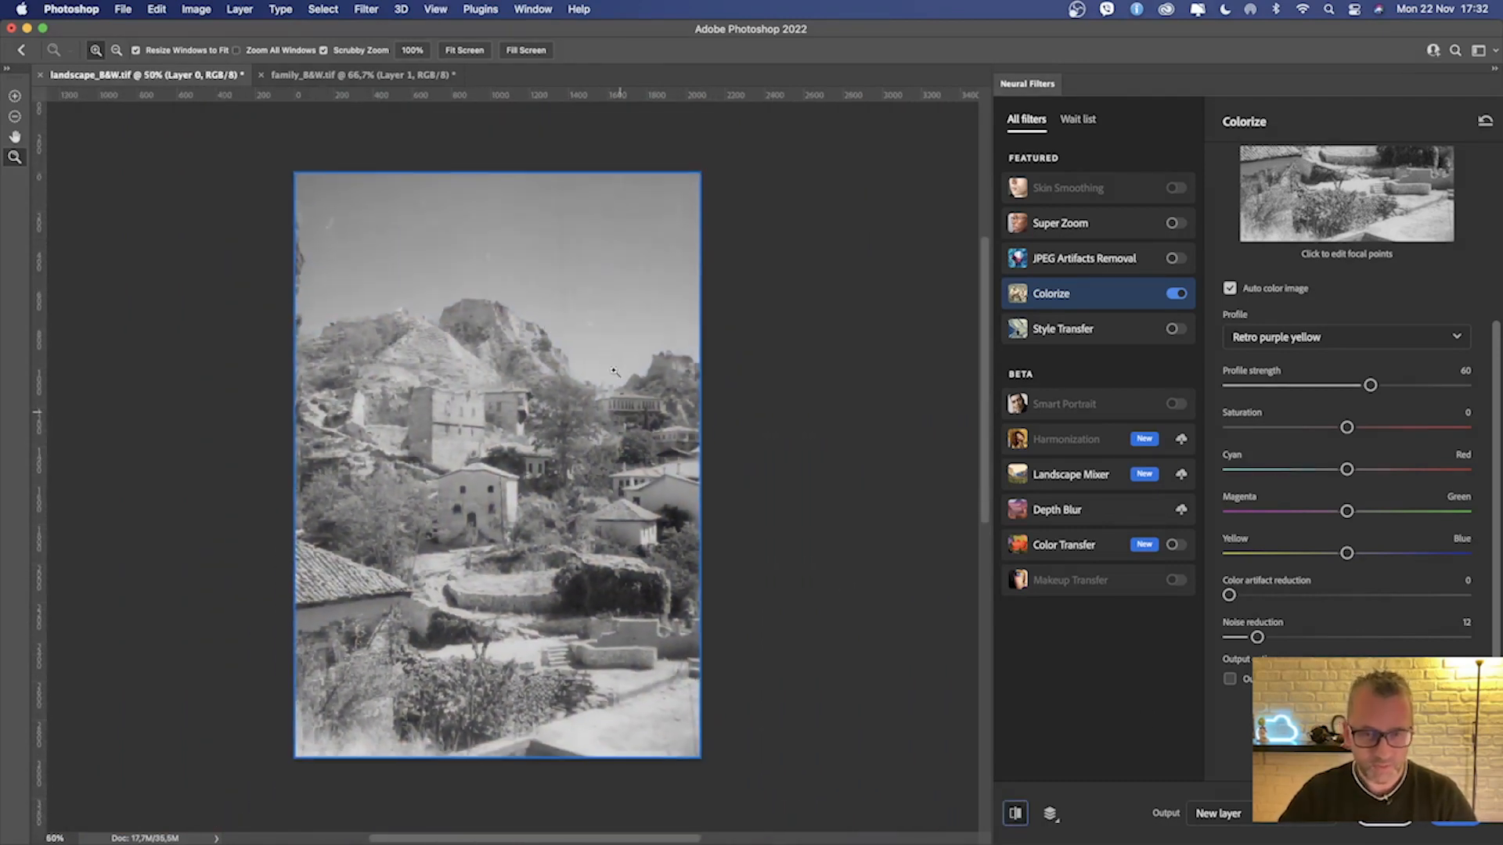
{"action": "left_click", "coordinate": [1015, 813]}
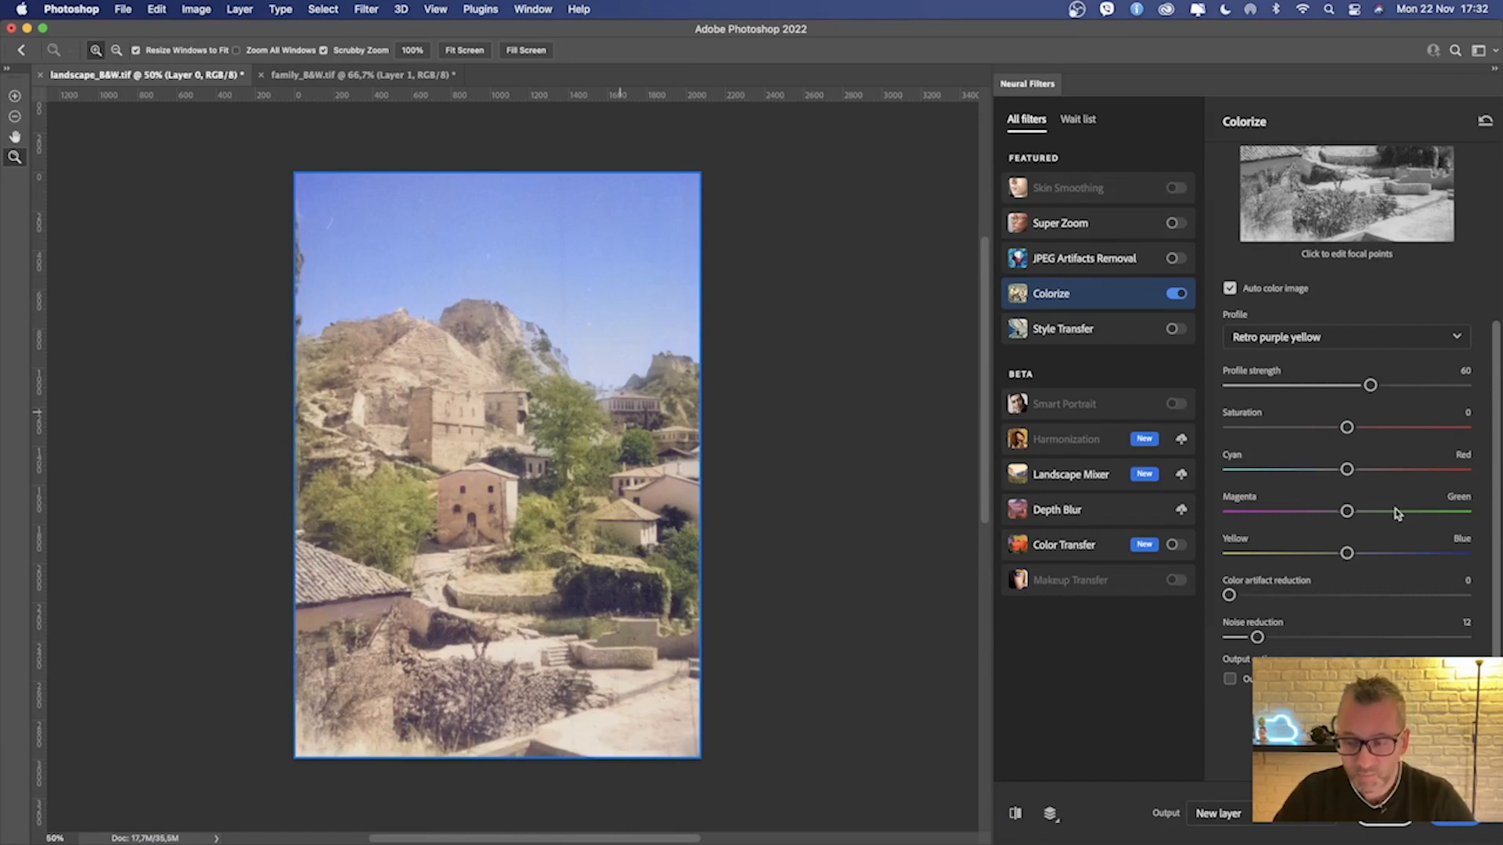